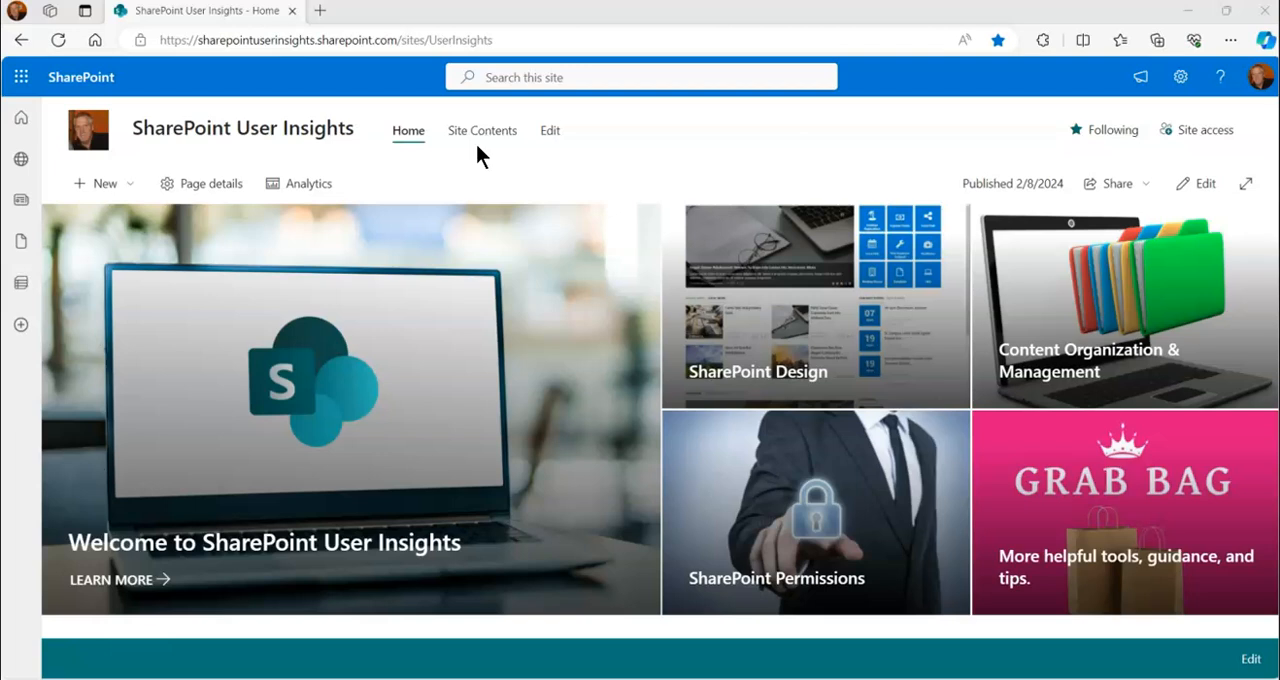
pyautogui.click(550, 142)
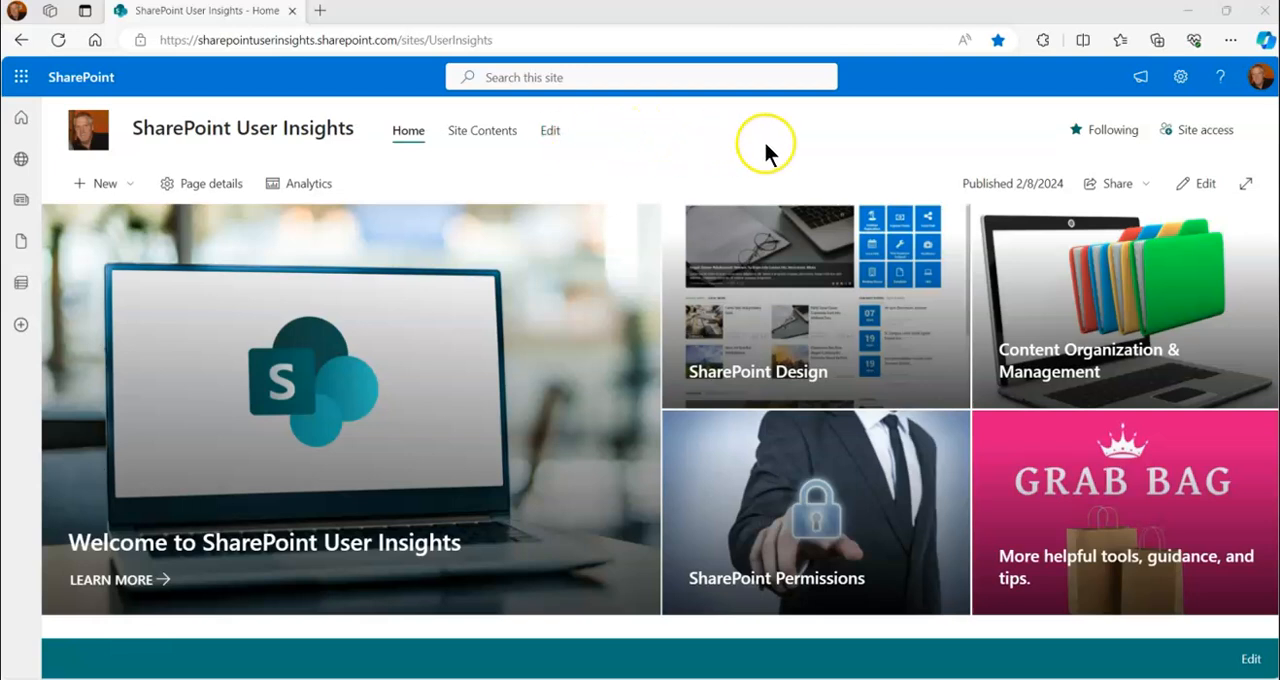
pyautogui.click(549, 134)
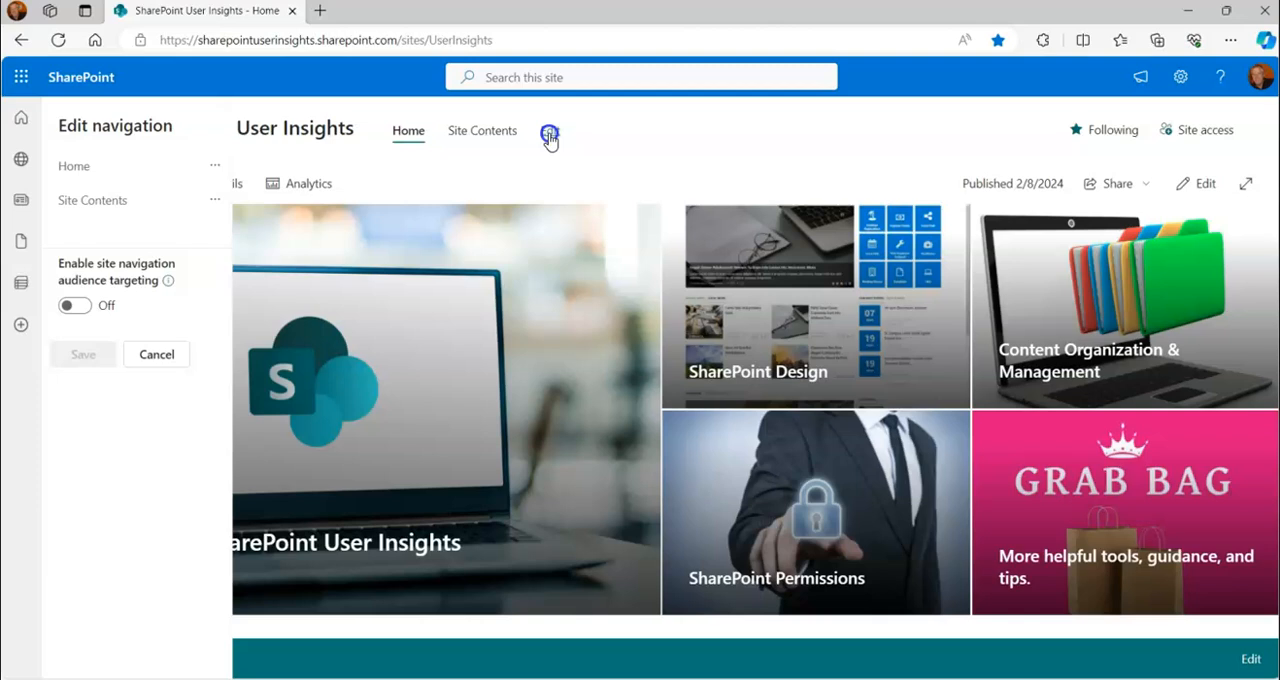
pyautogui.click(88, 168)
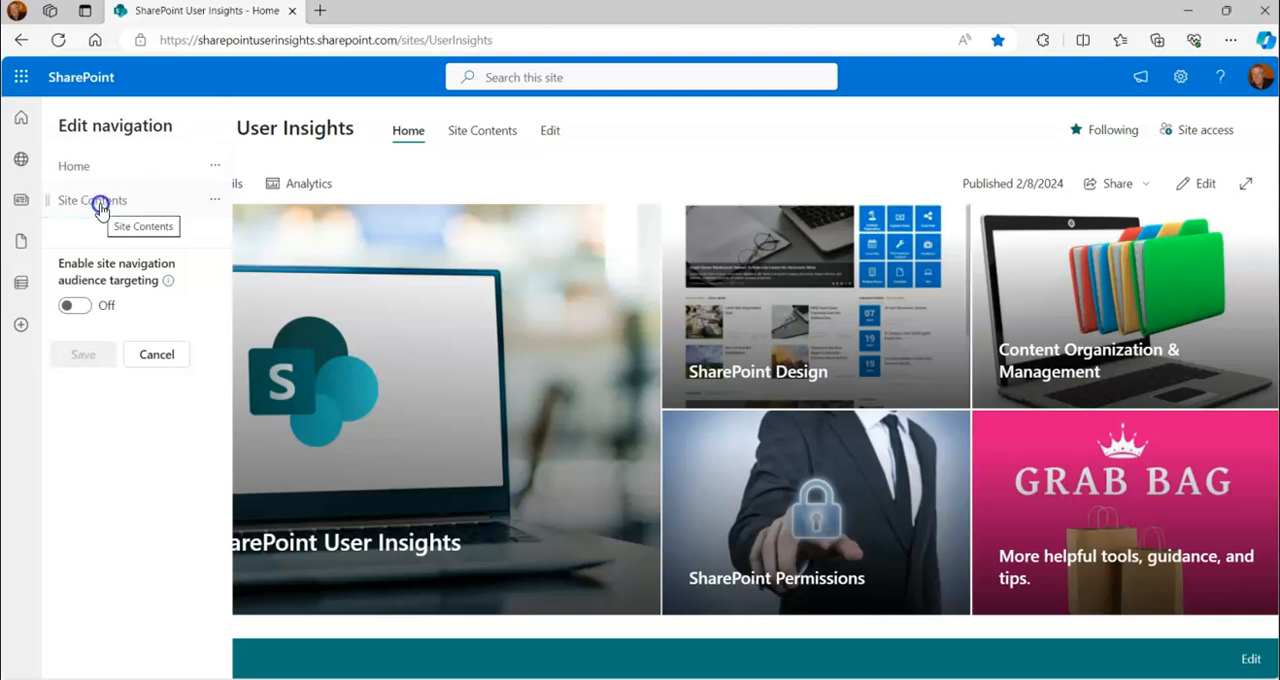
pyautogui.moveTo(103, 222)
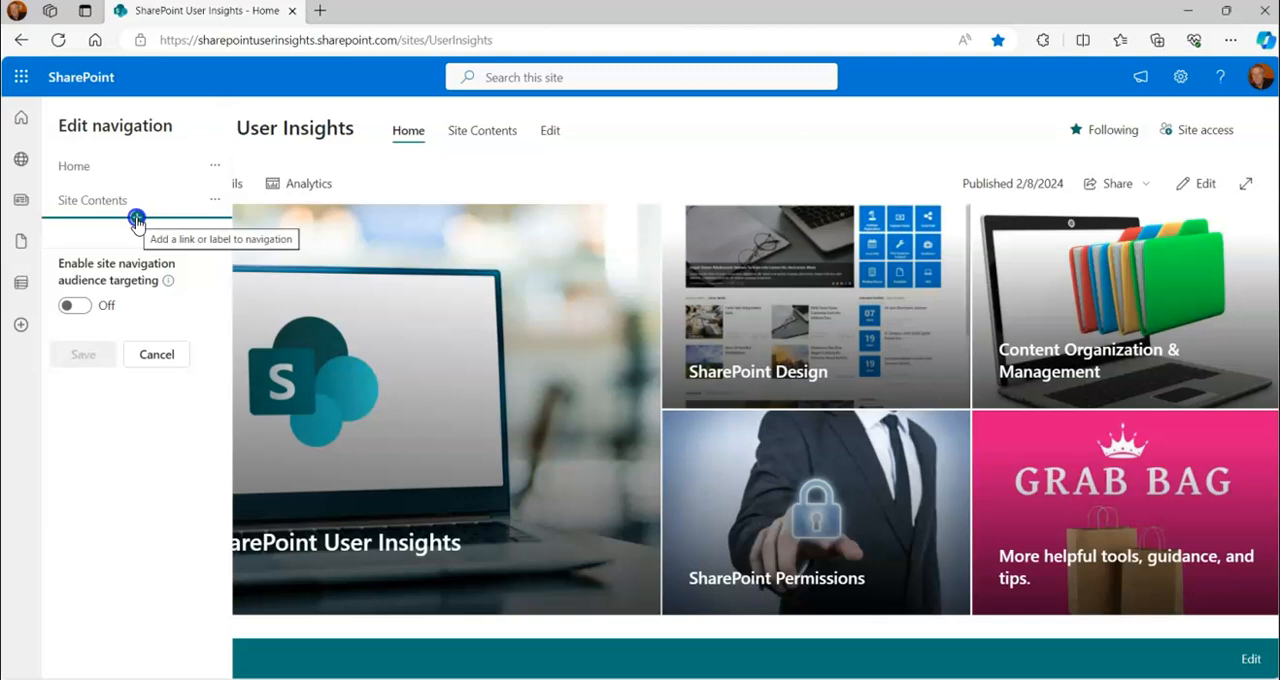
pyautogui.click(137, 219)
pyautogui.click(312, 210)
pyautogui.moveTo(306, 211); pyautogui.dragTo(258, 212)
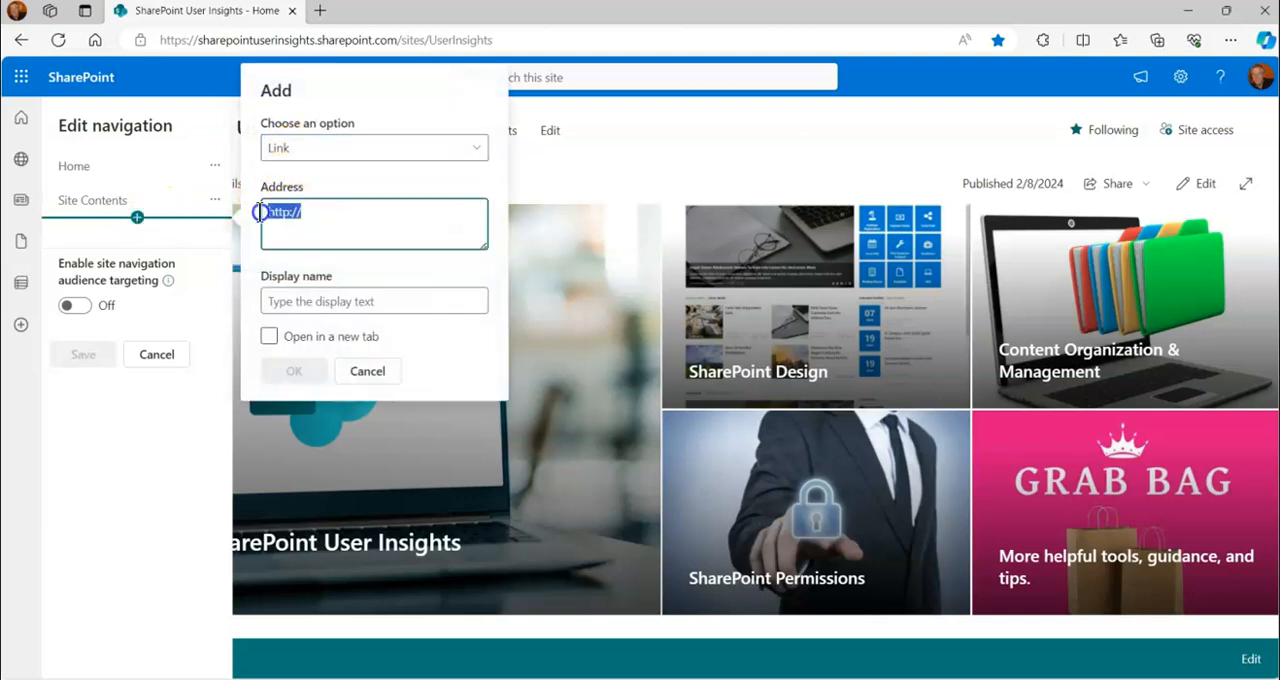
pyautogui.rightClick(282, 213)
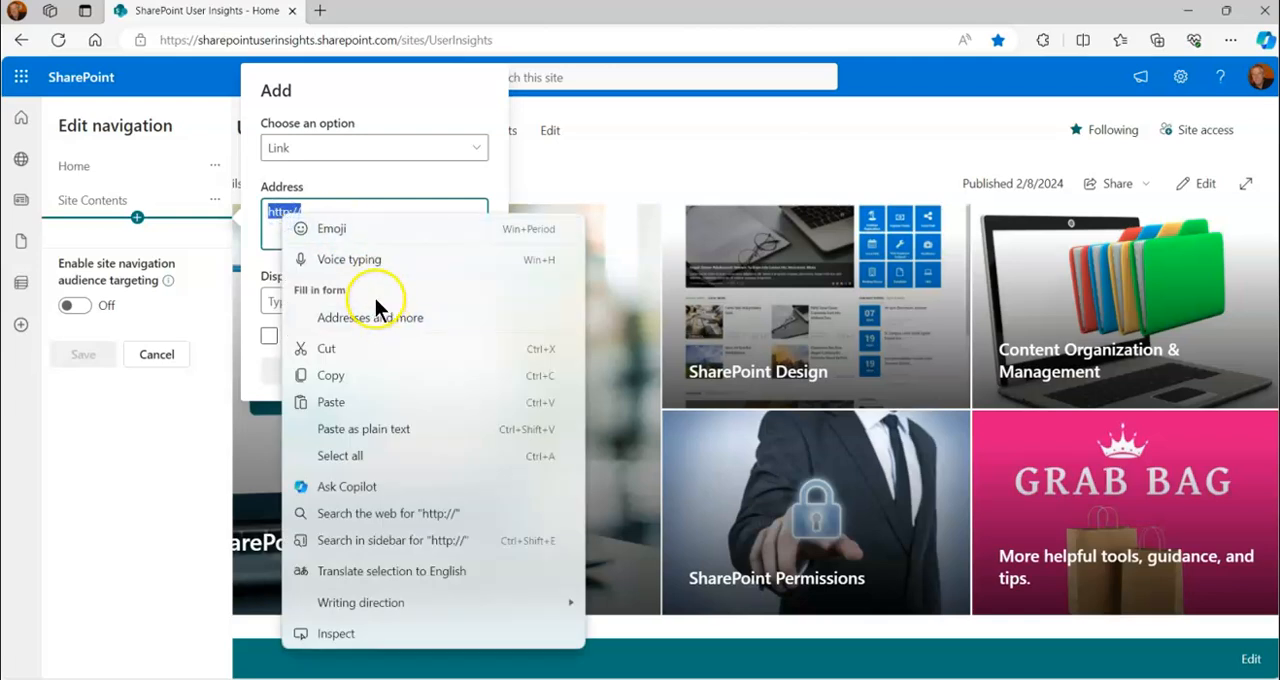
pyautogui.click(333, 405)
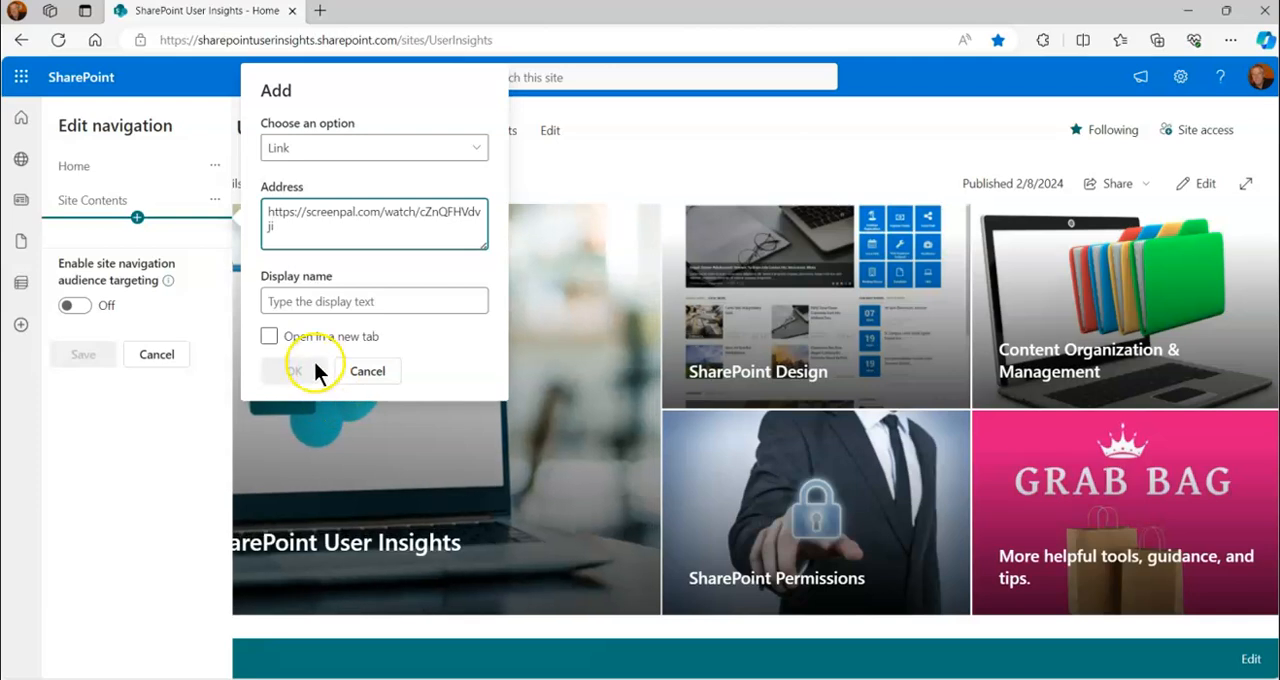
# Give the new link the display name "Link to video", add it and save the site navigation
pyautogui.click(305, 301)
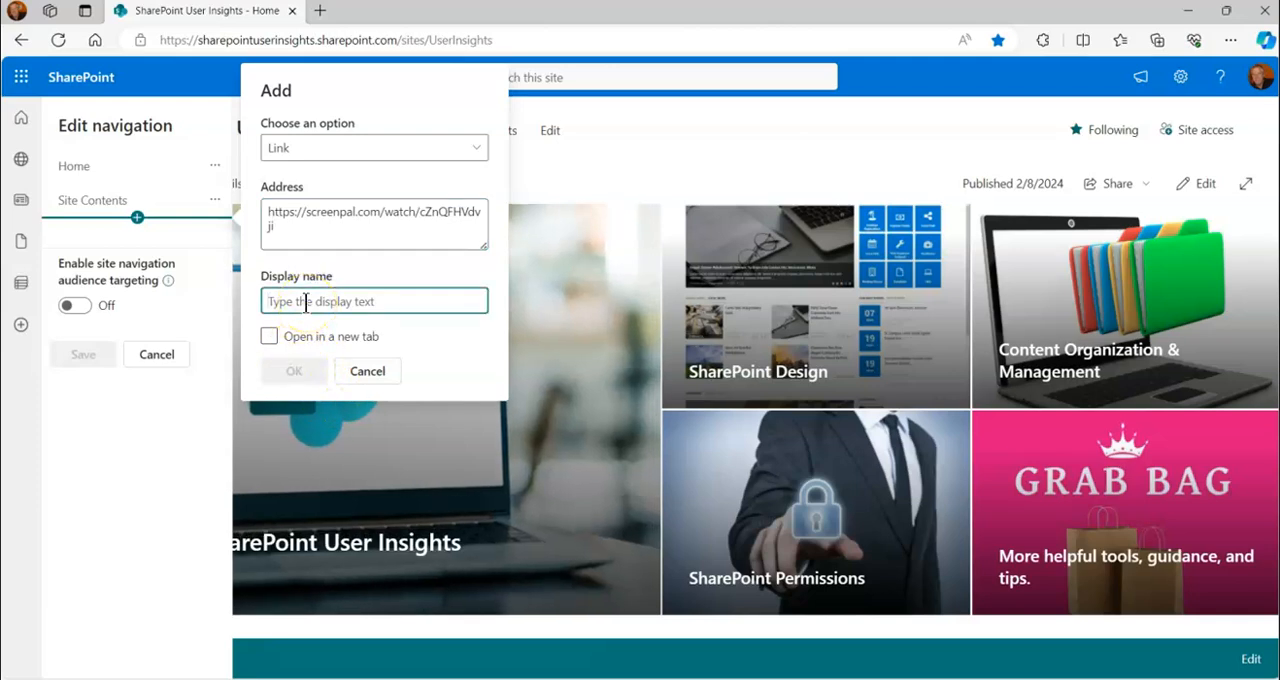
pyautogui.write('Link')
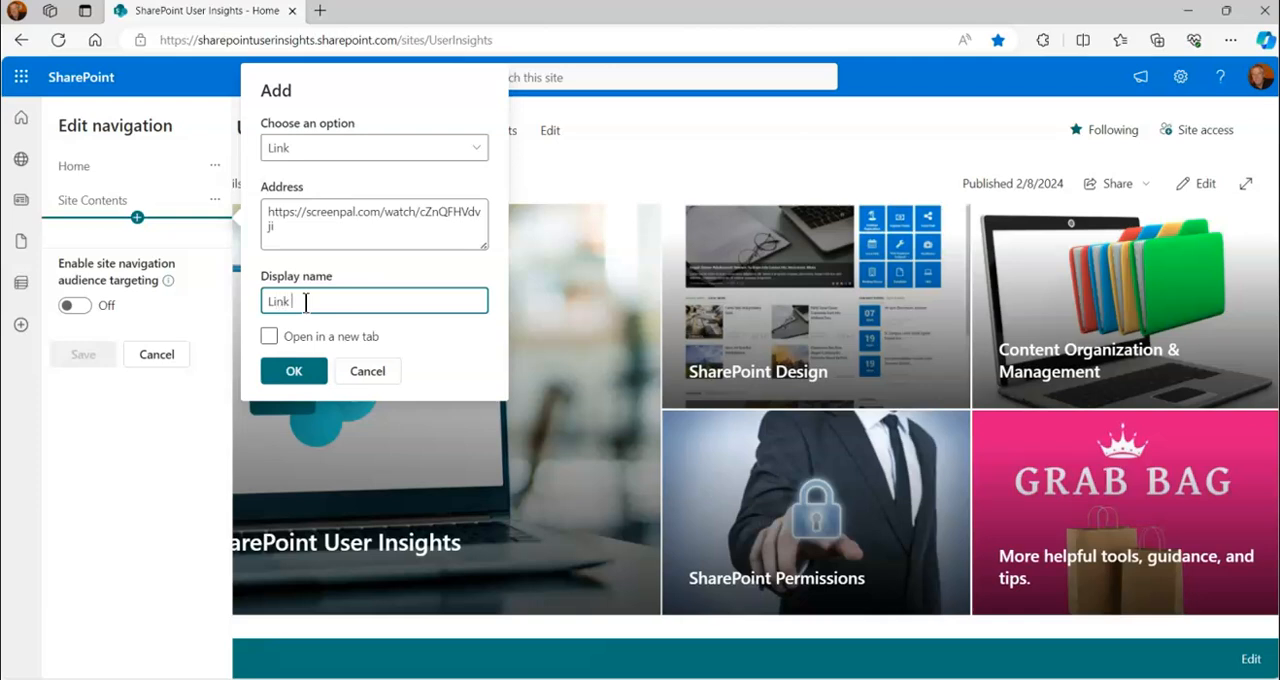
pyautogui.write(' to video')
pyautogui.click(321, 344)
pyautogui.click(294, 371)
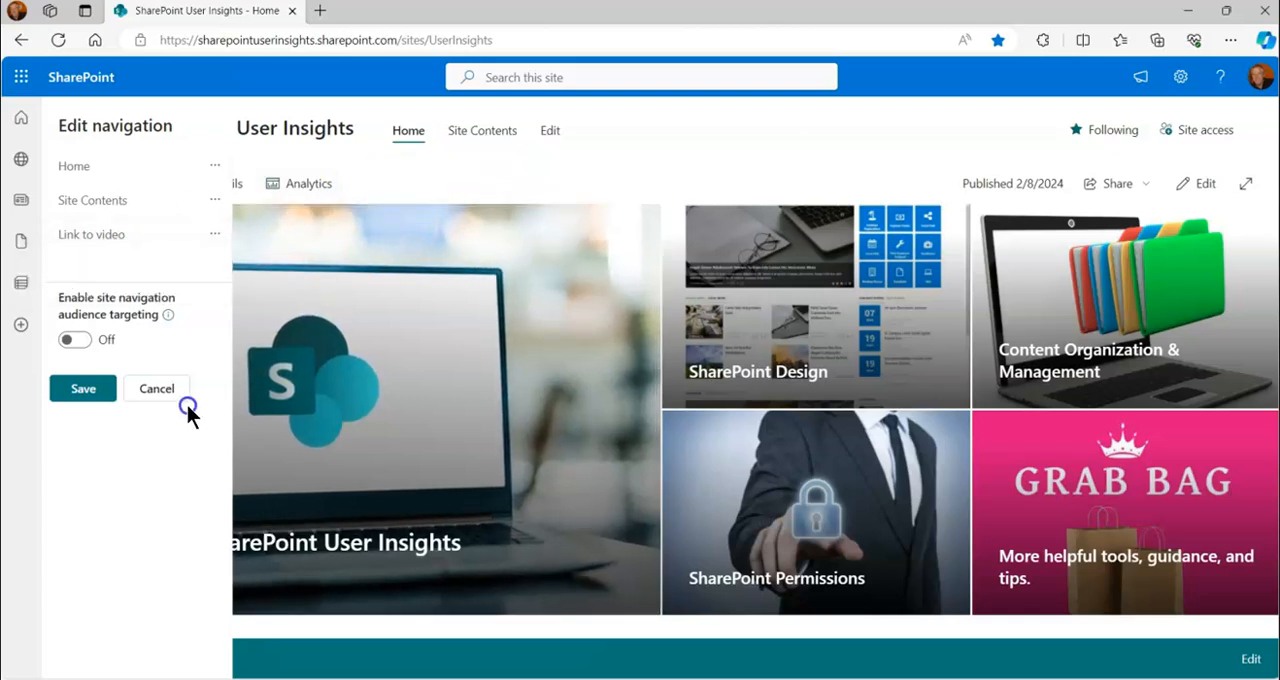
pyautogui.click(83, 393)
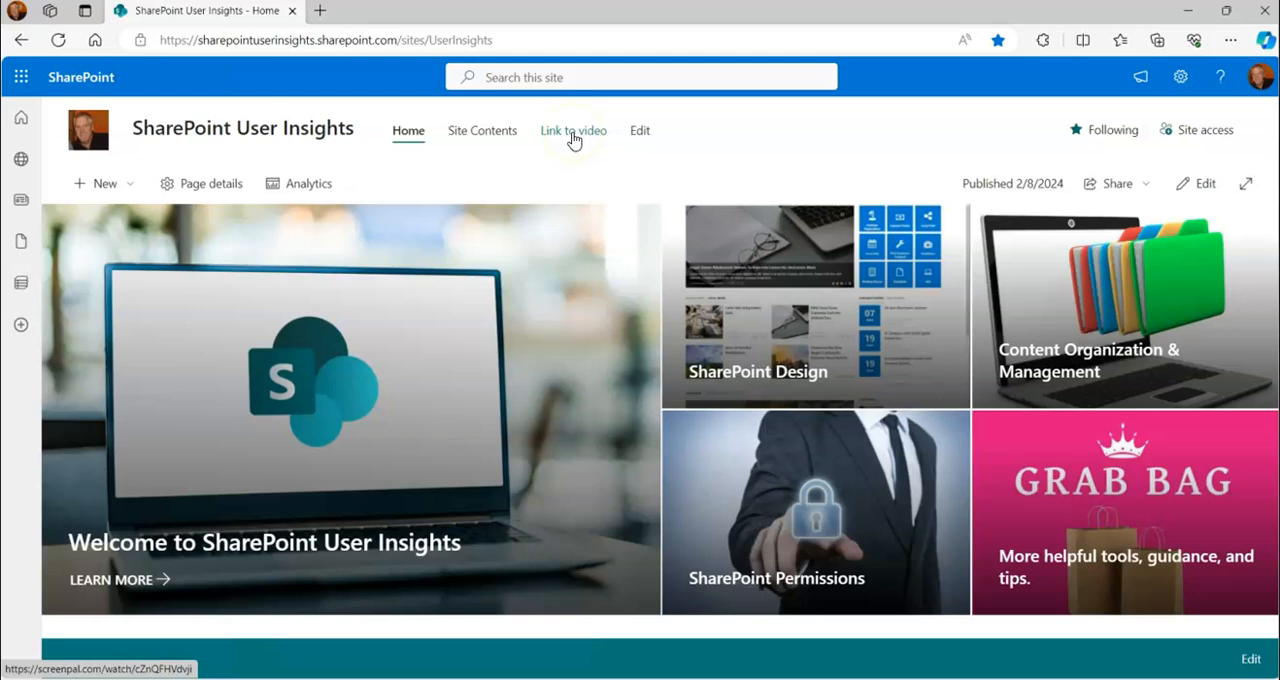
pyautogui.click(642, 140)
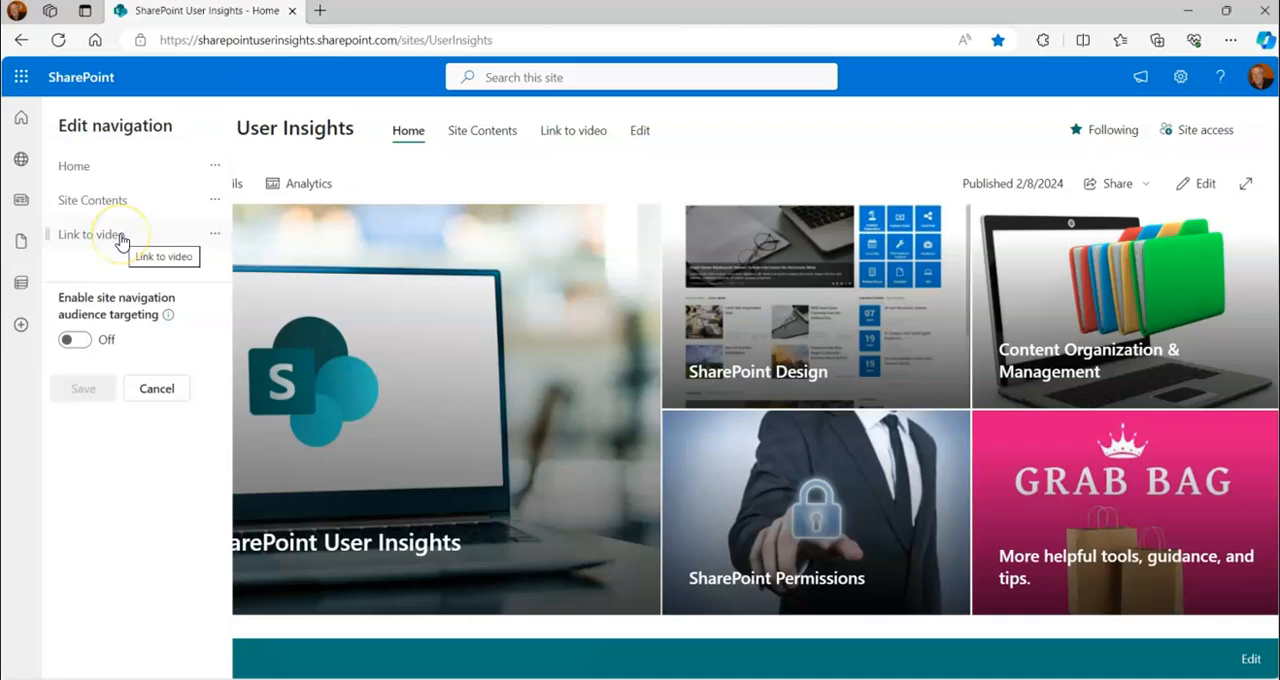
pyautogui.moveTo(137, 253)
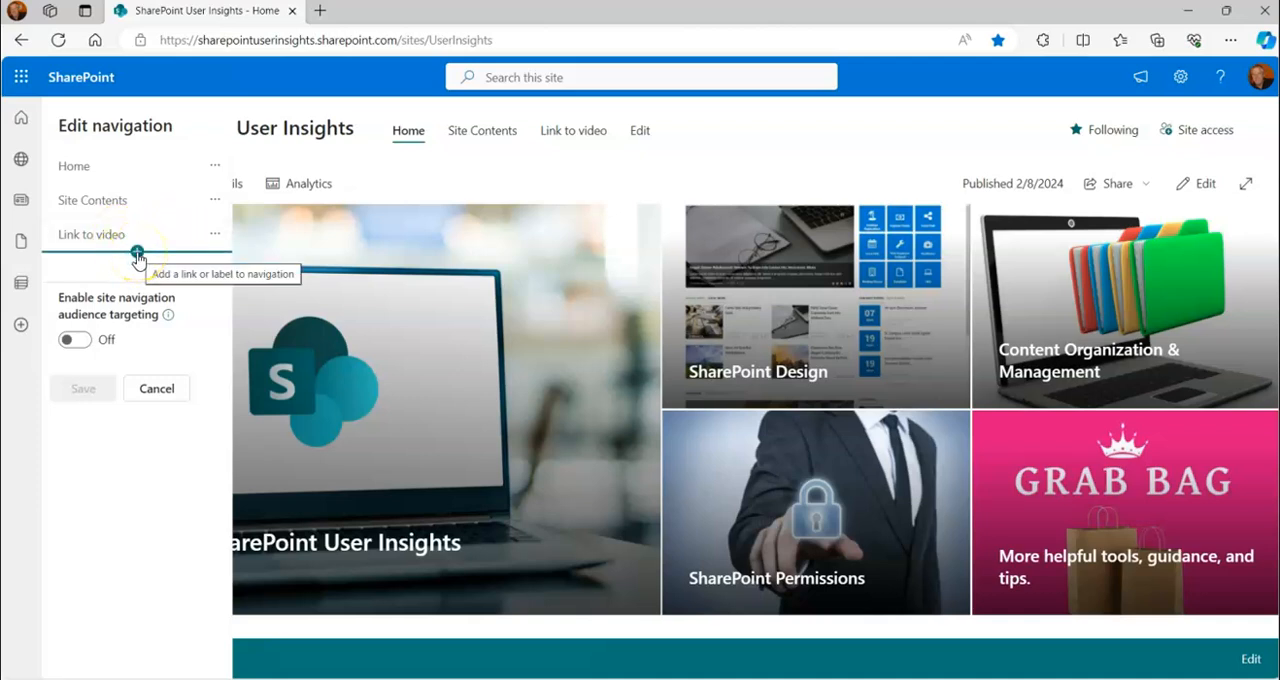
pyautogui.click(137, 253)
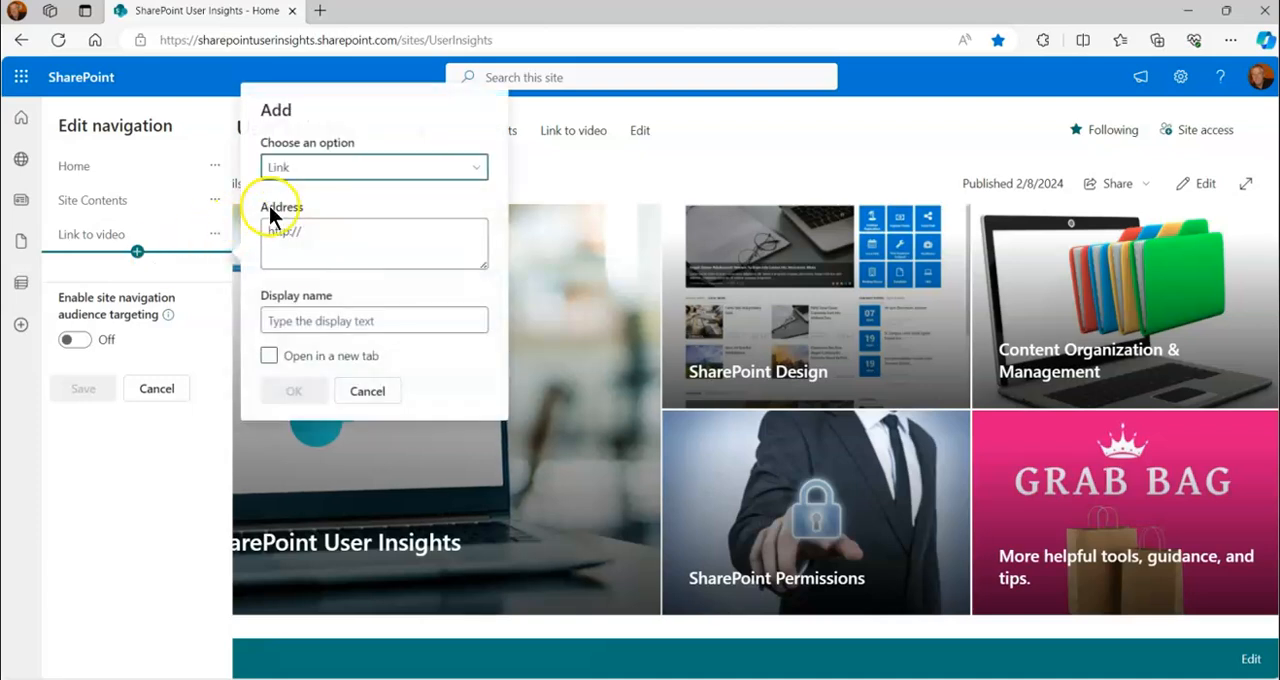
pyautogui.click(307, 231)
pyautogui.moveTo(307, 231); pyautogui.dragTo(257, 231)
pyautogui.rightClick(287, 229)
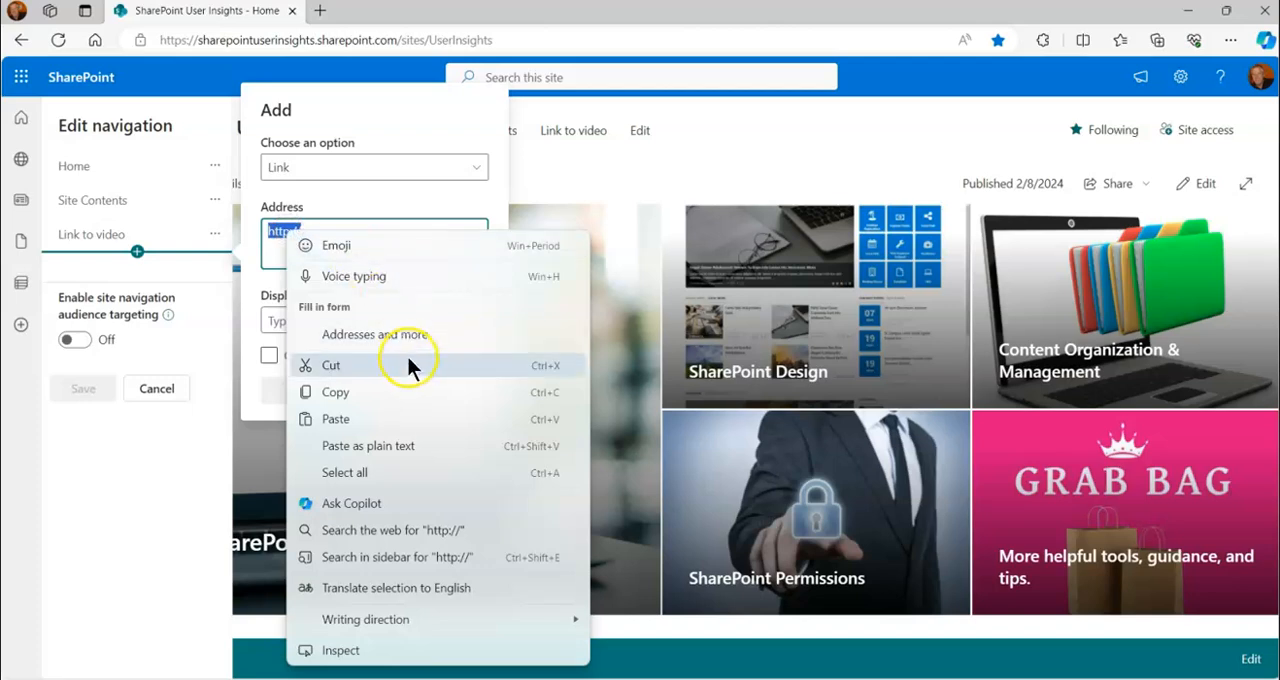
pyautogui.click(373, 417)
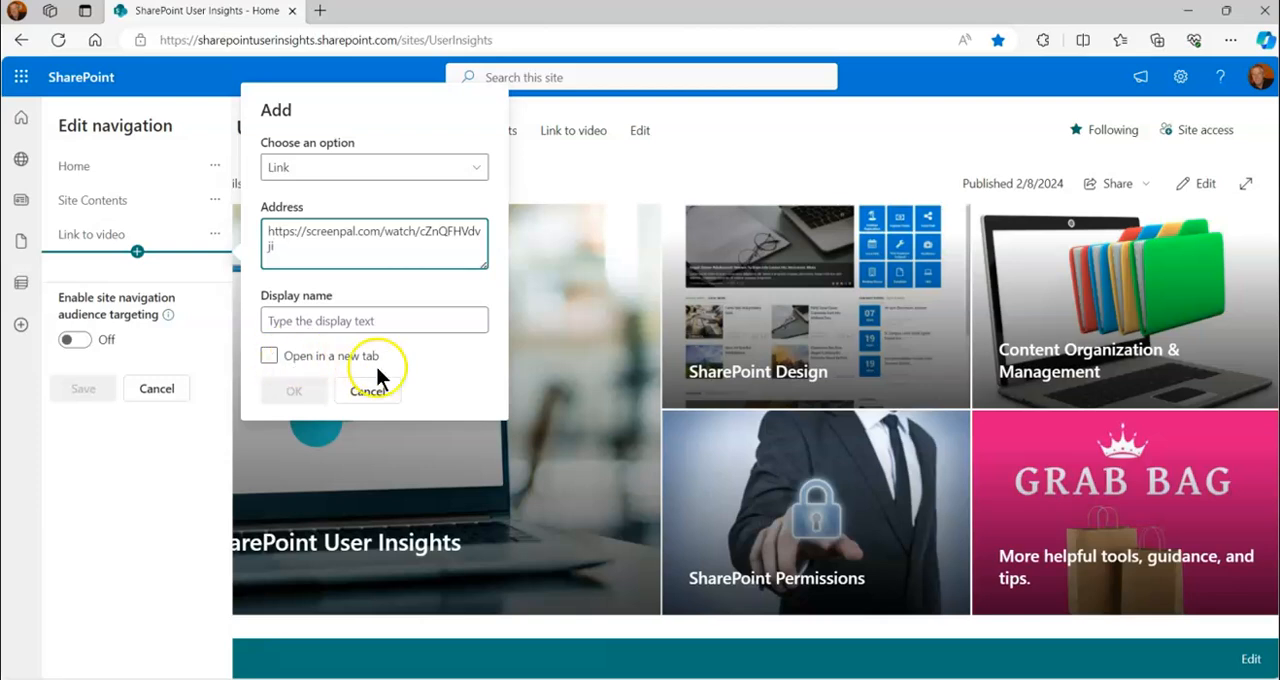
# Set the second link's display name to "Related video", add it and save the site navigation
pyautogui.click(360, 320)
pyautogui.click(222, 314)
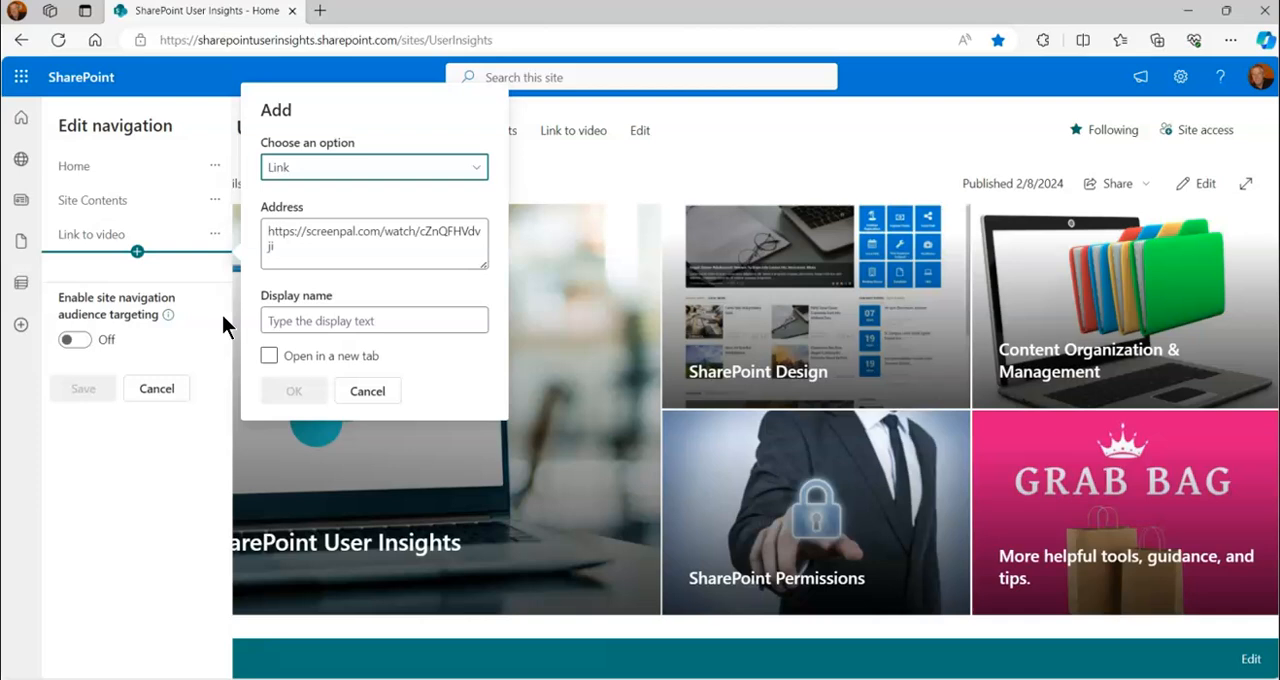
pyautogui.click(329, 321)
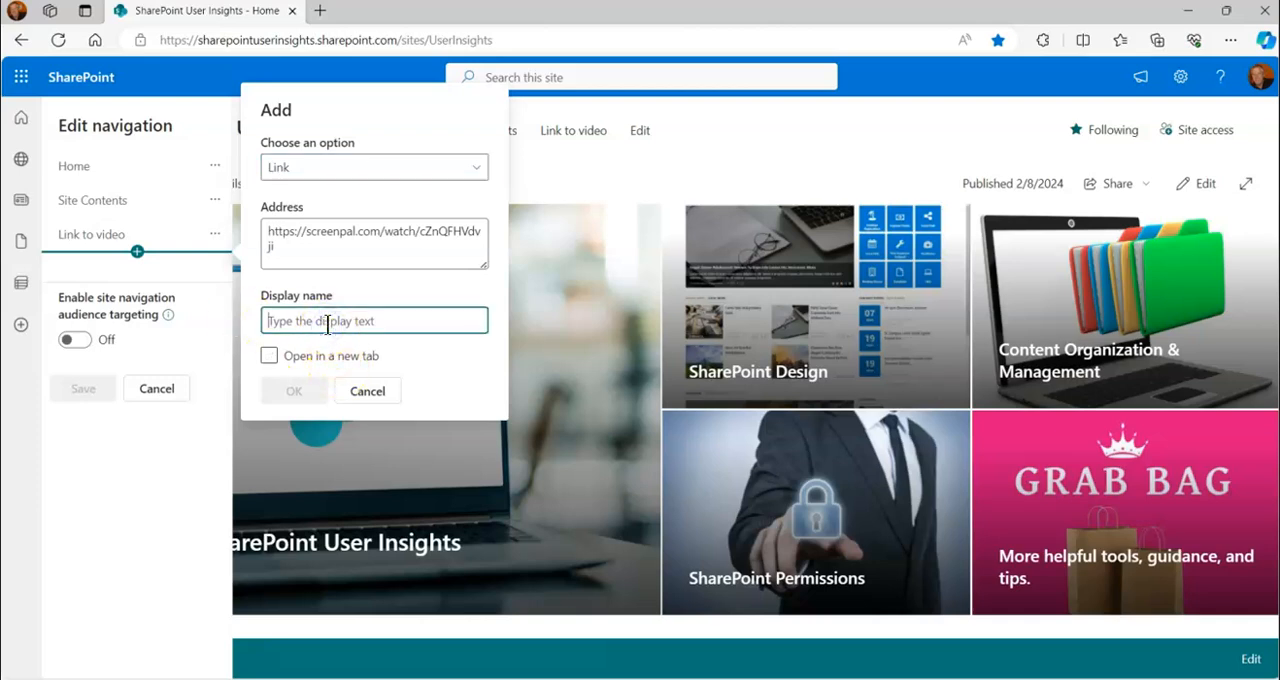
pyautogui.write('Related')
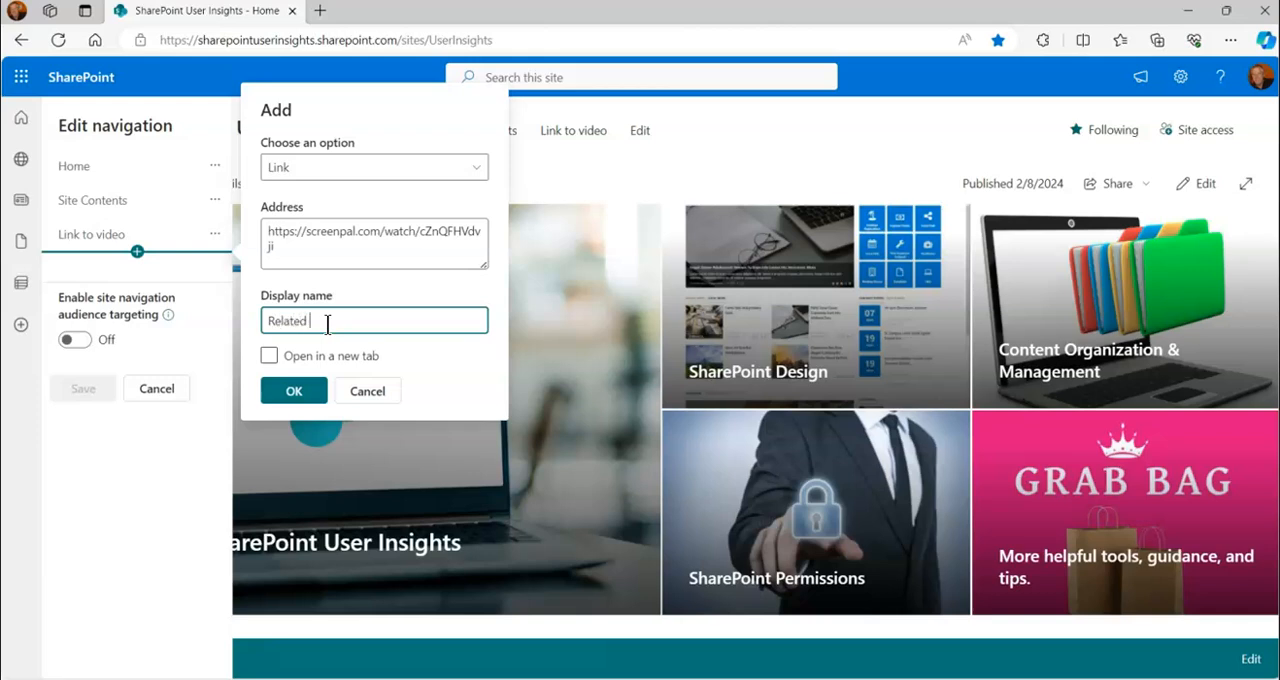
pyautogui.write(' video')
pyautogui.click(294, 390)
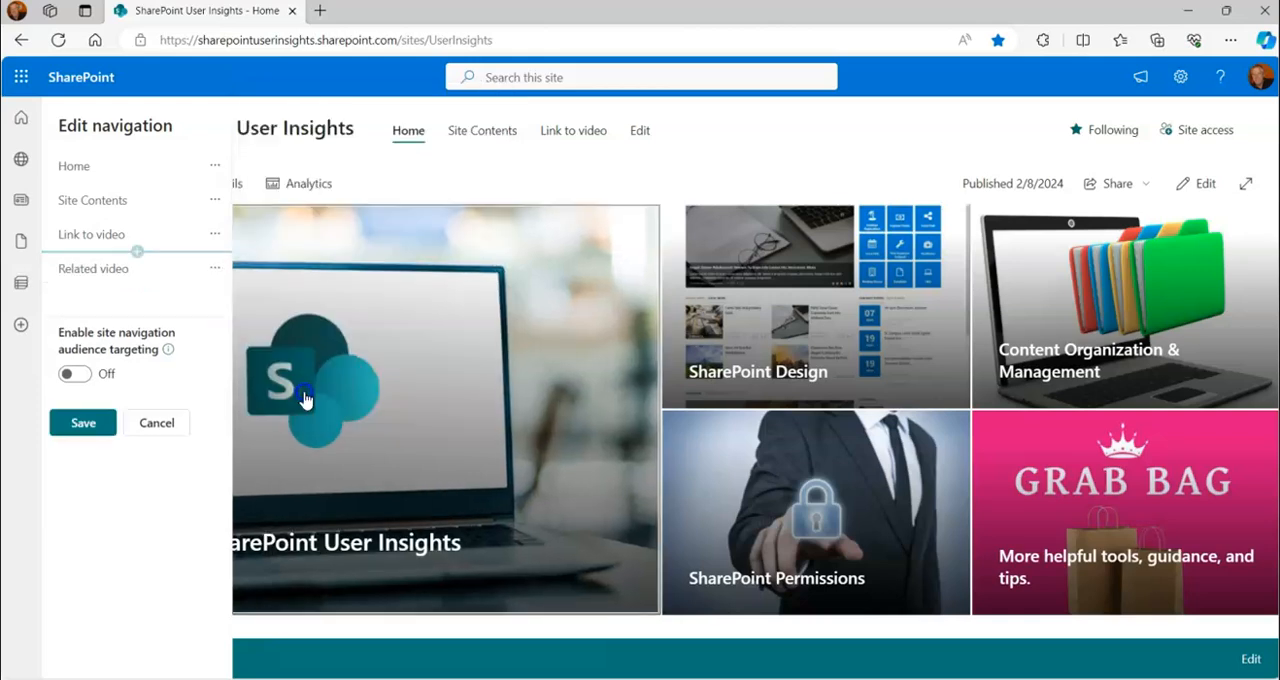
pyautogui.moveTo(120, 285)
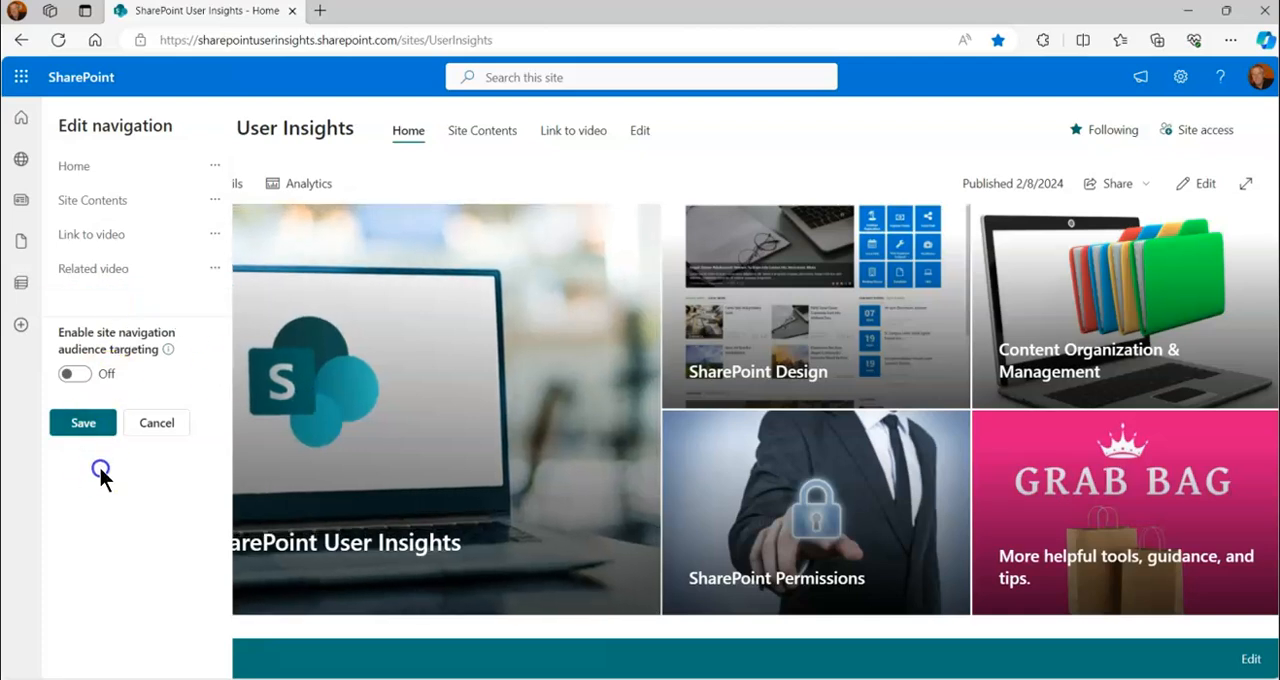
pyautogui.click(82, 423)
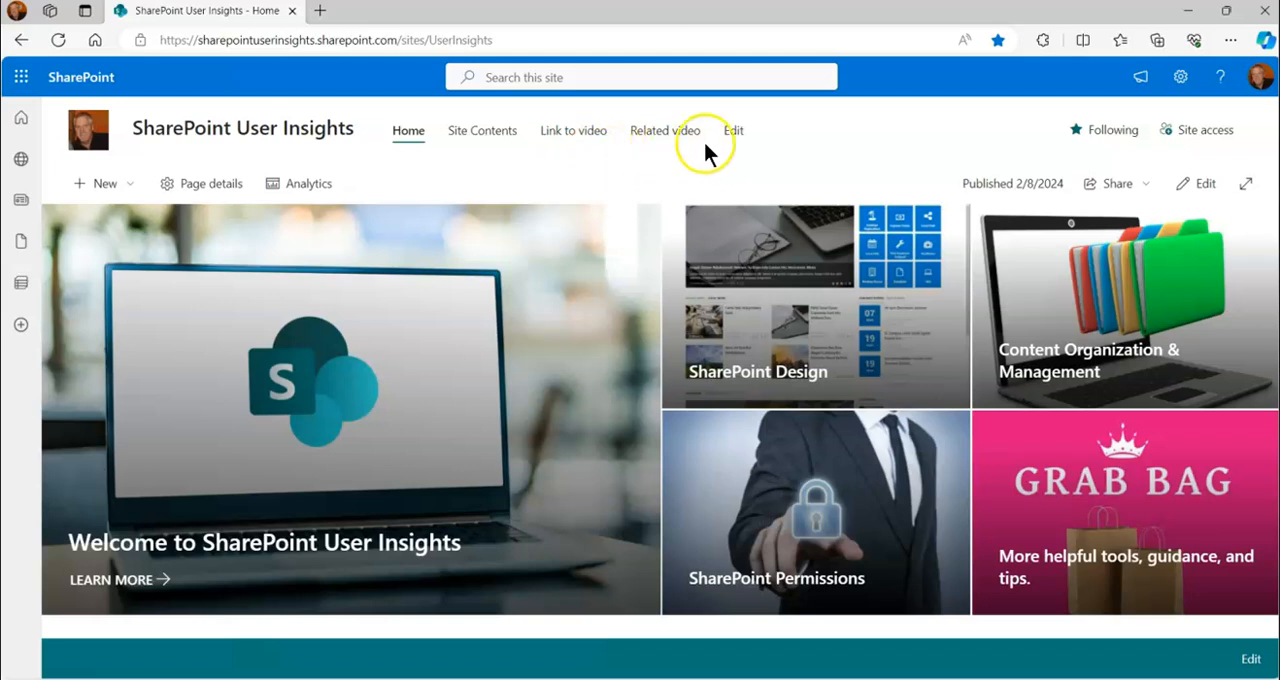
# Make Related video a sub link of Link to video and save the site navigation
pyautogui.click(737, 134)
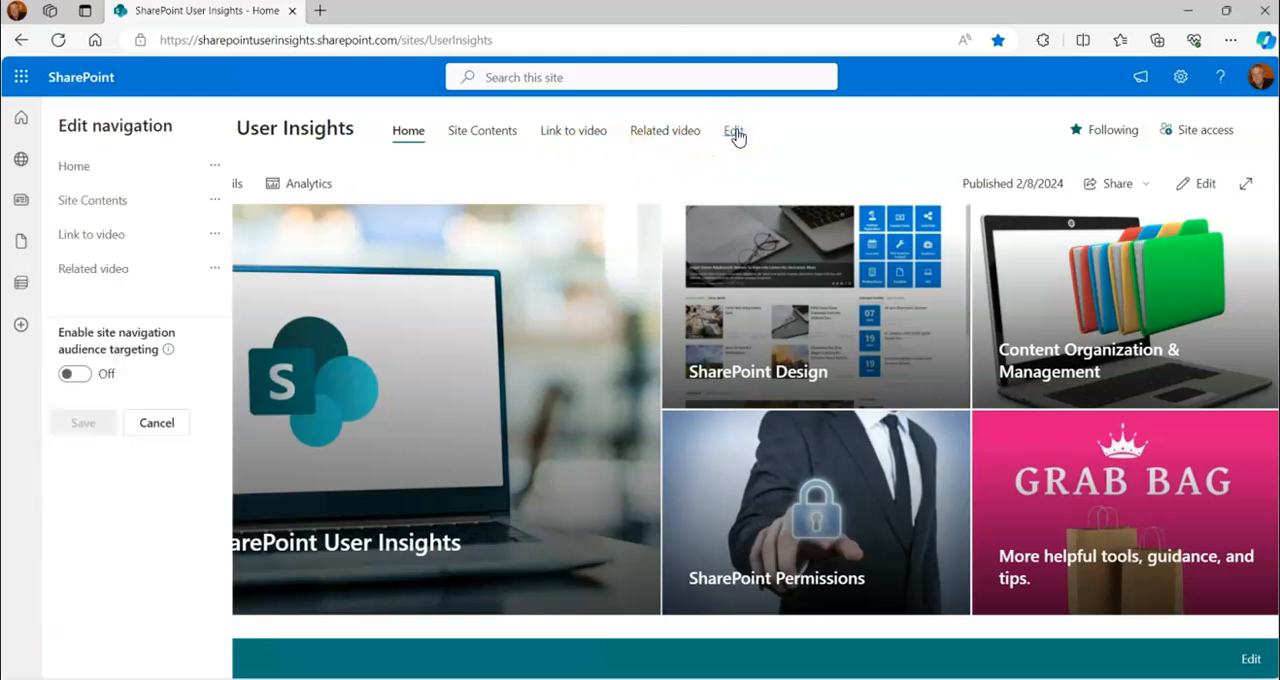
pyautogui.moveTo(175, 288)
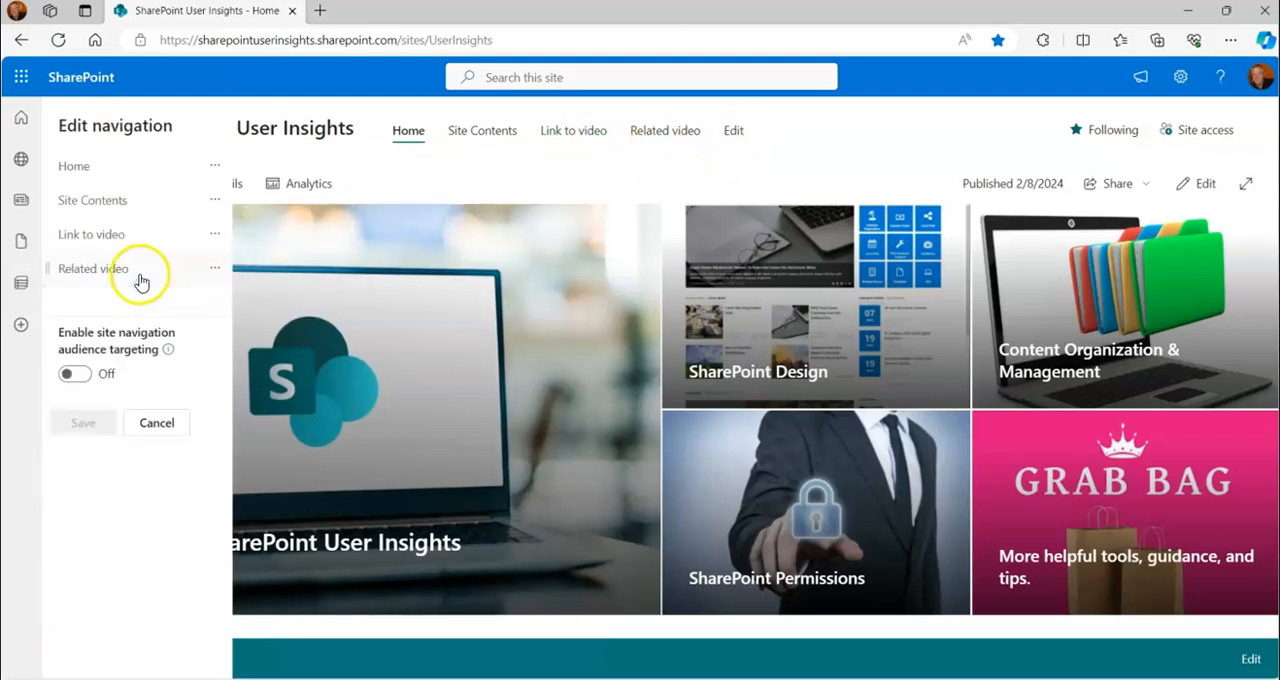
pyautogui.click(213, 272)
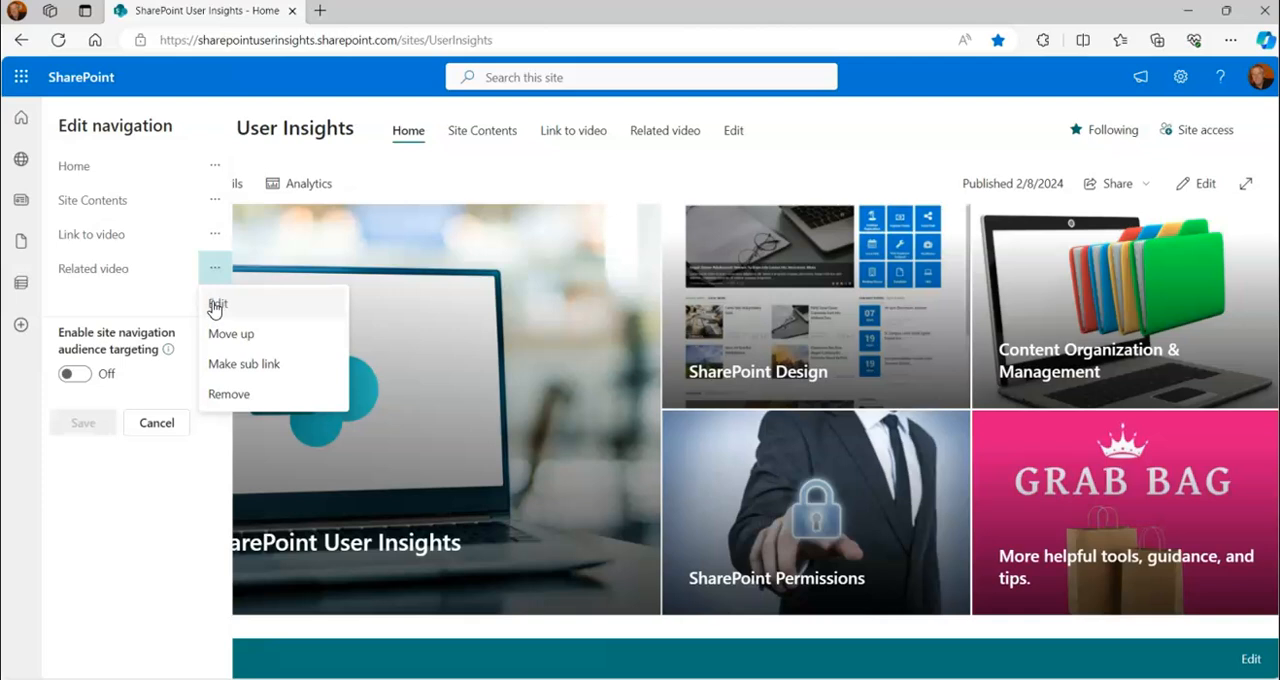
pyautogui.click(217, 340)
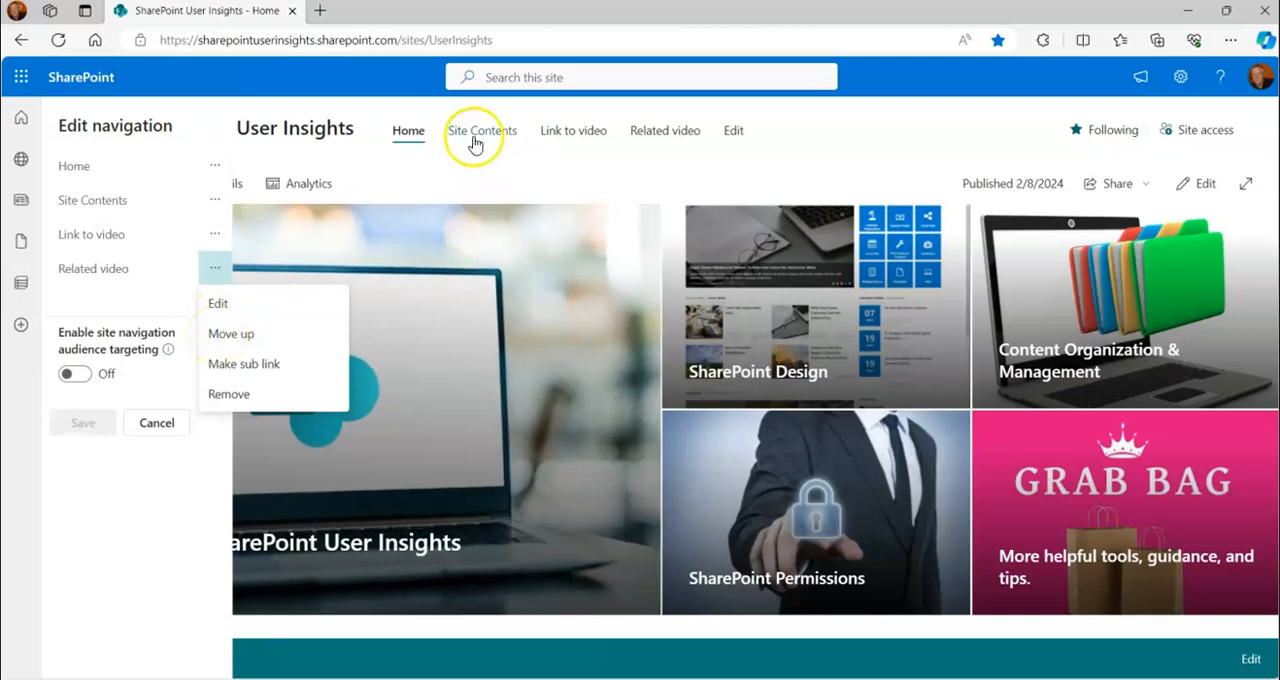
pyautogui.click(250, 368)
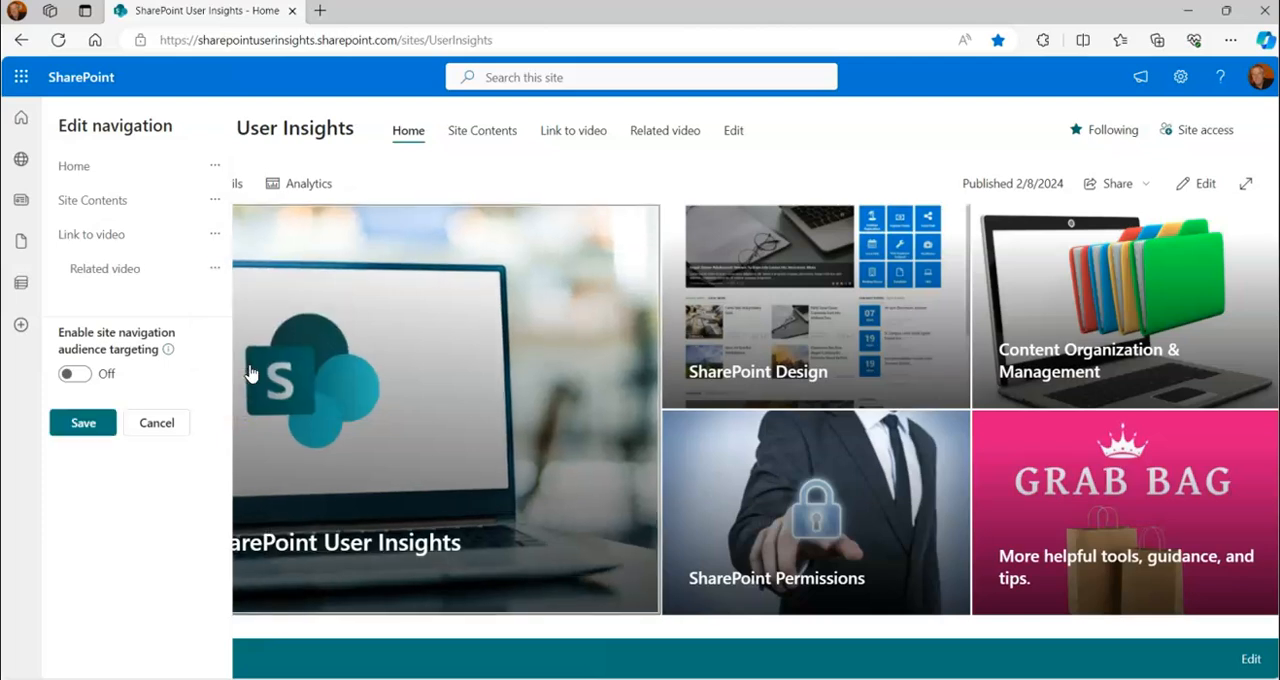
pyautogui.moveTo(108, 290)
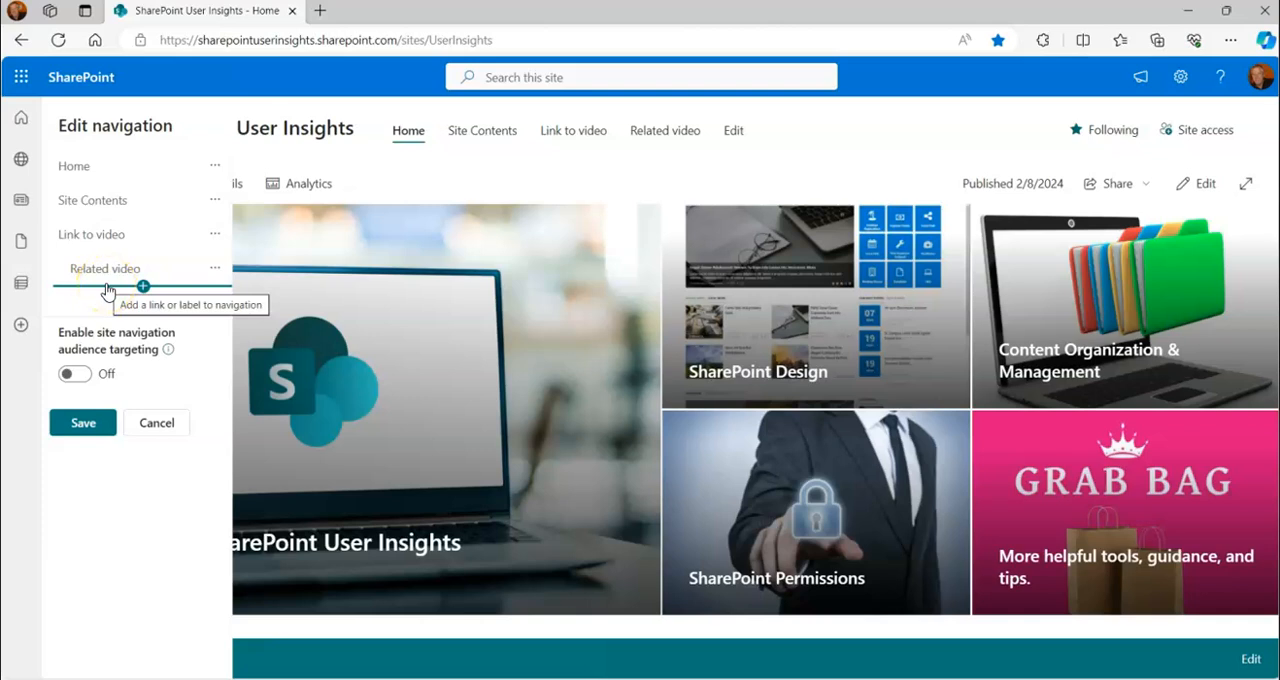
pyautogui.click(82, 424)
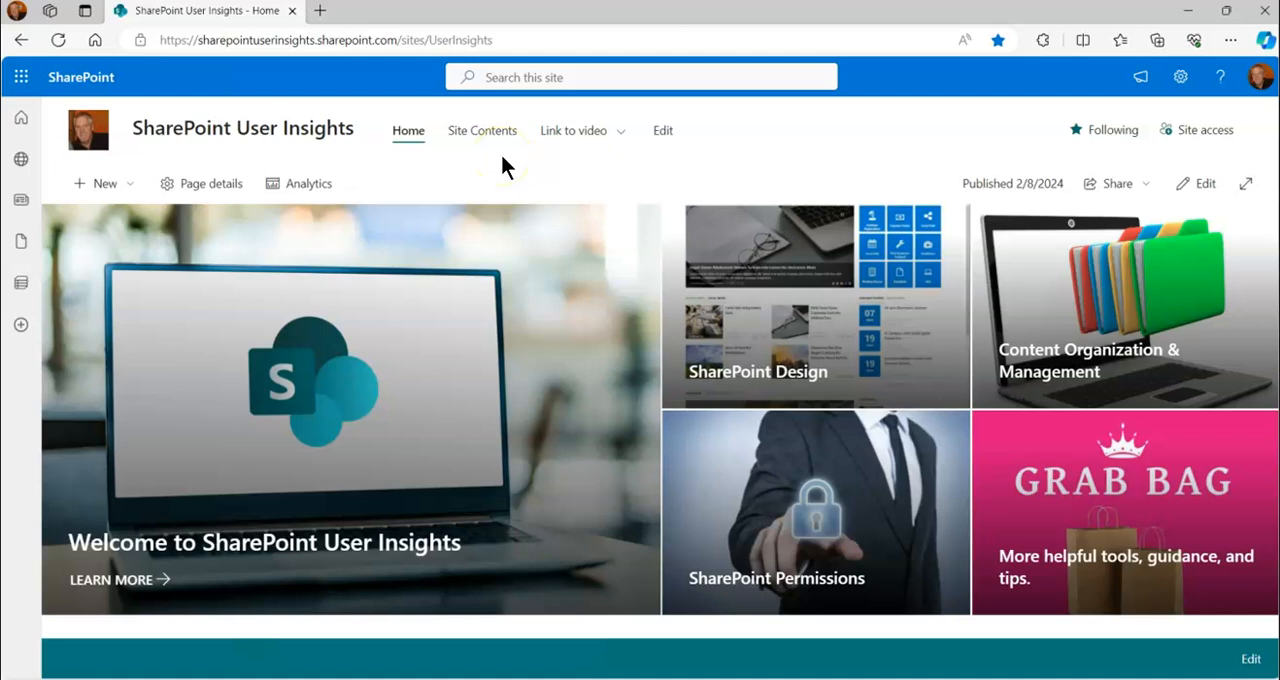
# Expand Link to video in the site navigation to view its sub link
pyautogui.moveTo(622, 141)
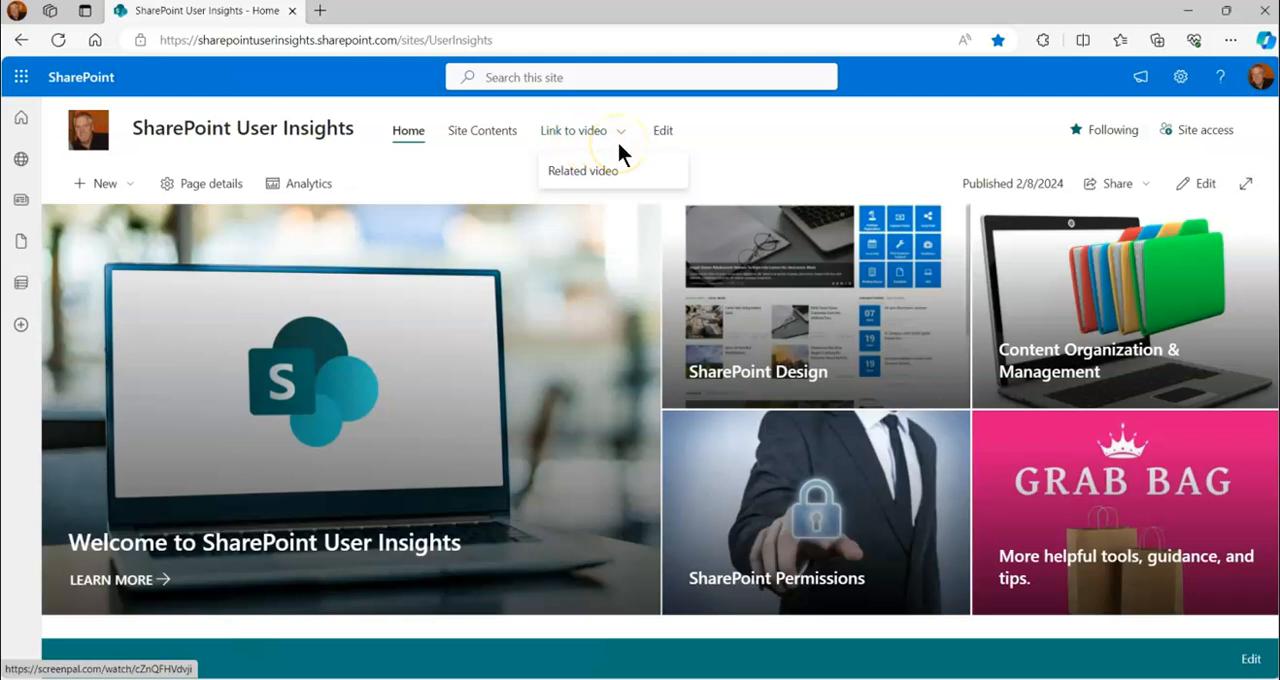
pyautogui.click(620, 131)
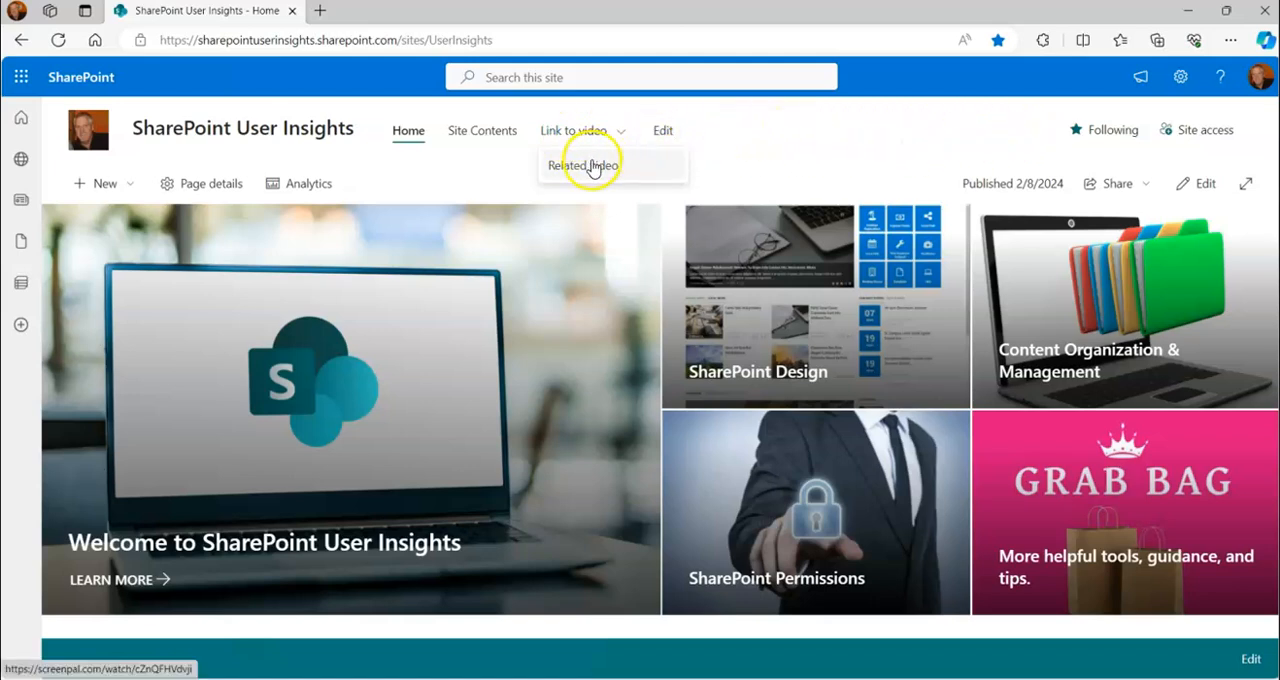
pyautogui.click(775, 142)
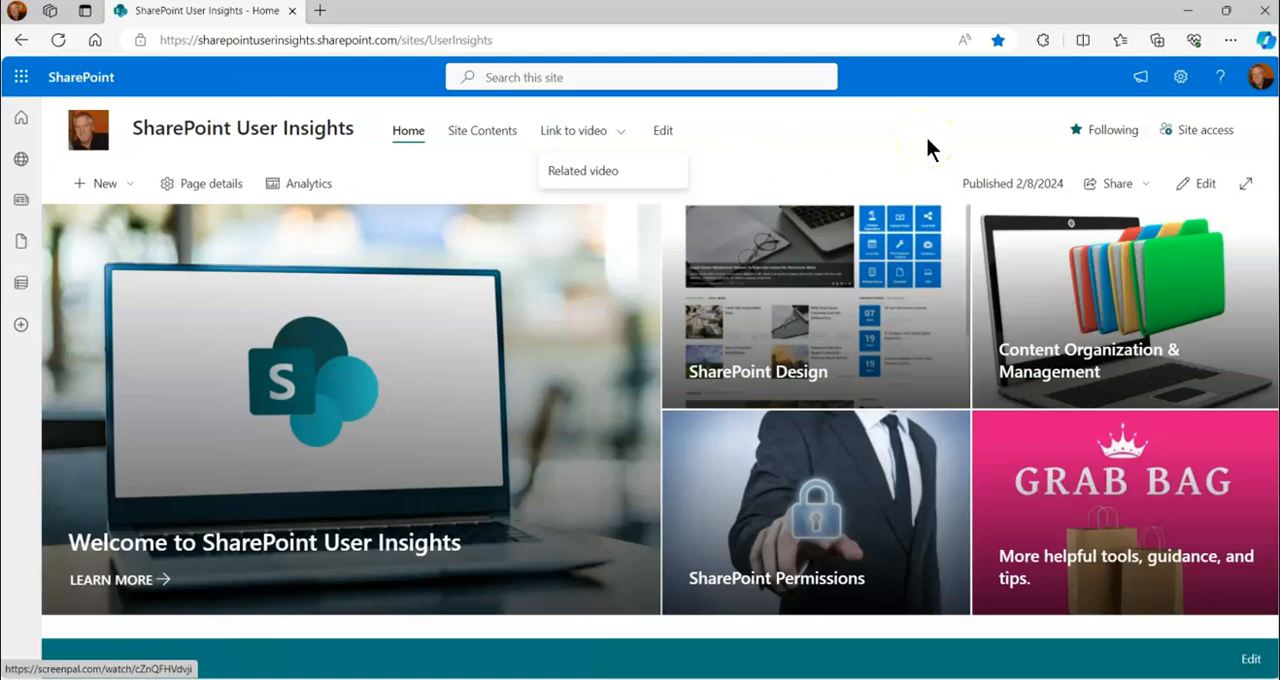
# Open the site's Change the look settings for navigation and expand Link to video to preview the current menu style
pyautogui.click(1182, 84)
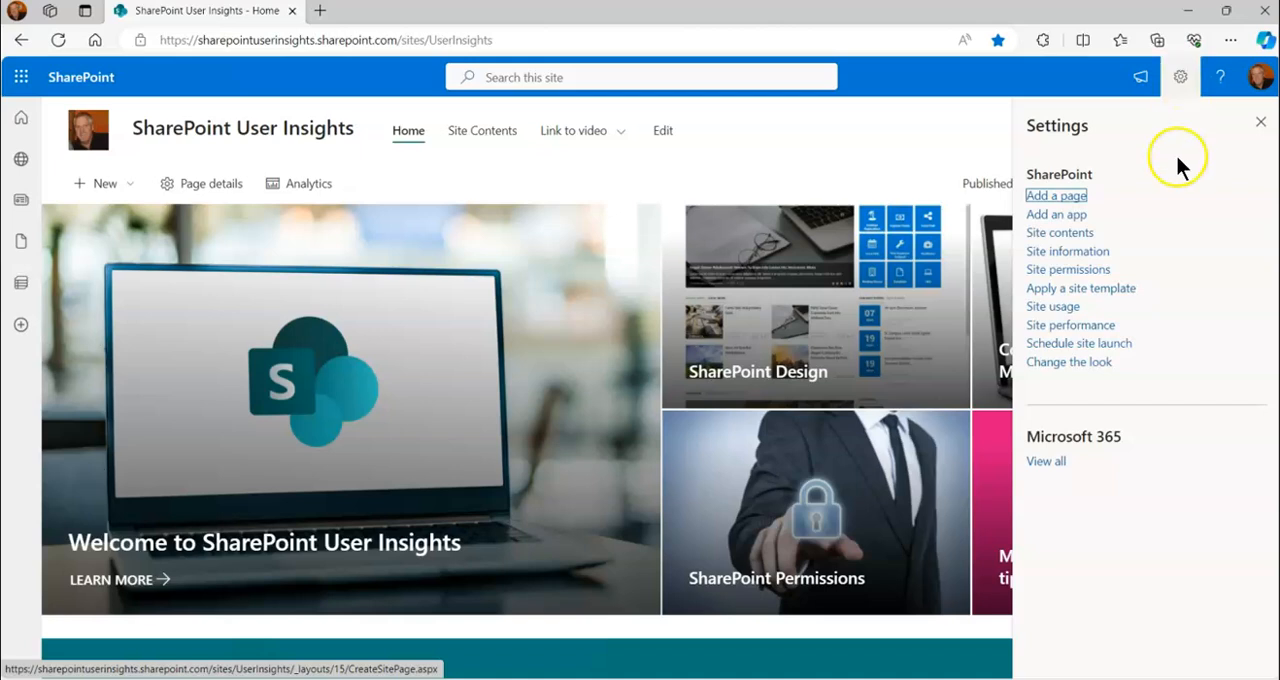
pyautogui.click(1069, 362)
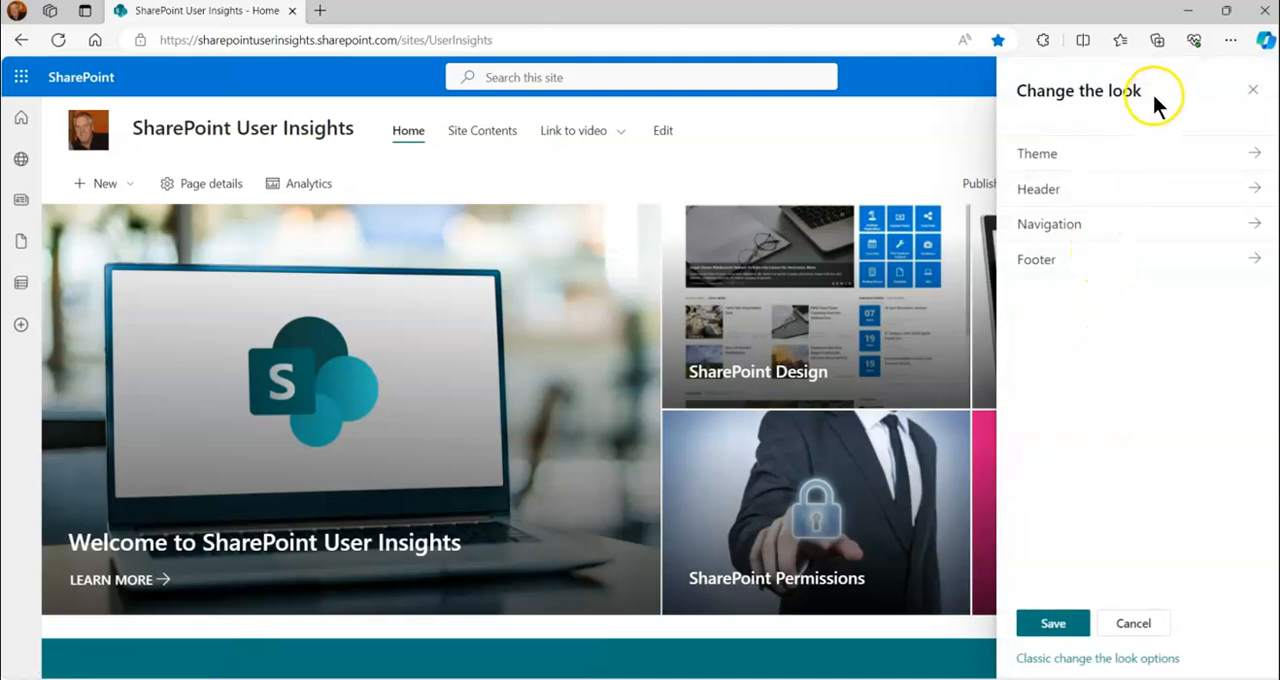
pyautogui.click(1250, 225)
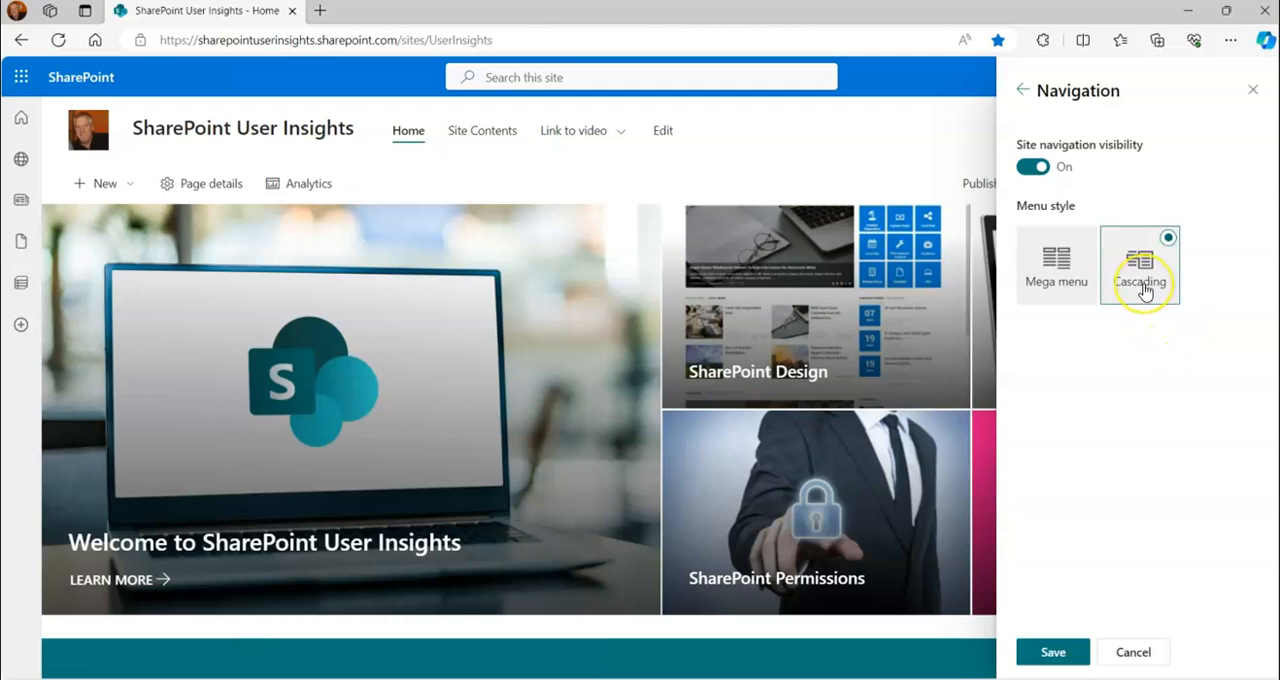
pyautogui.click(623, 137)
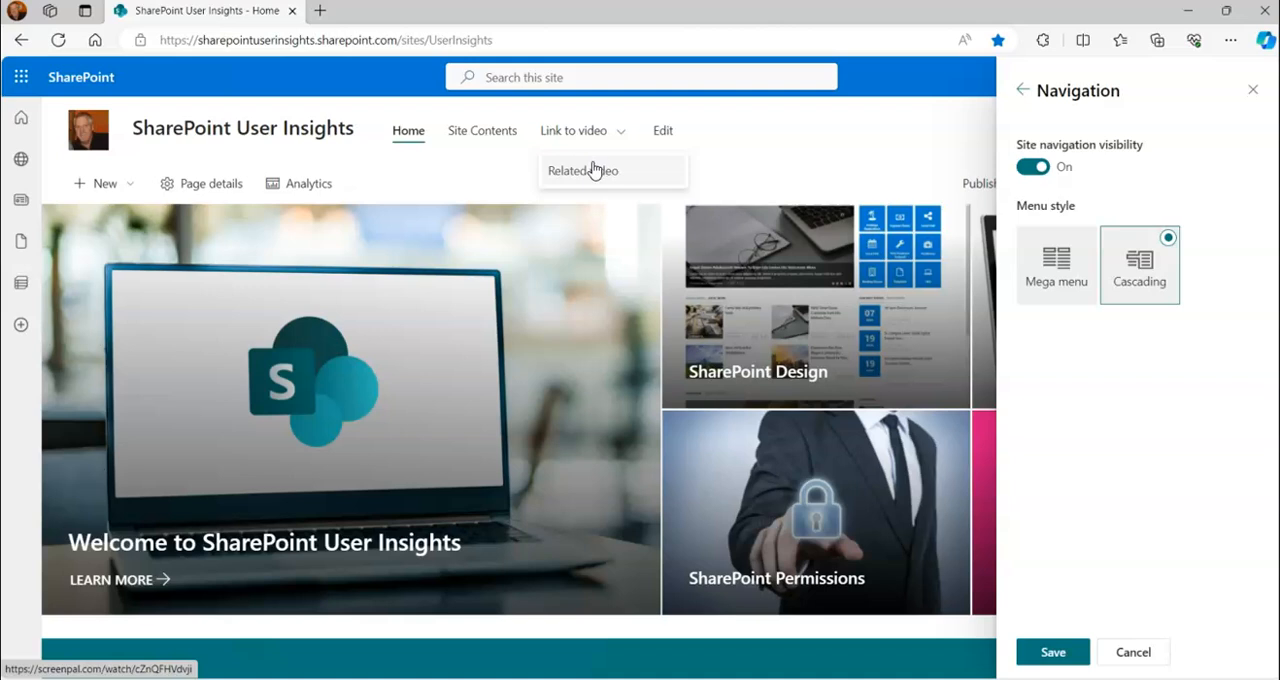
pyautogui.click(591, 143)
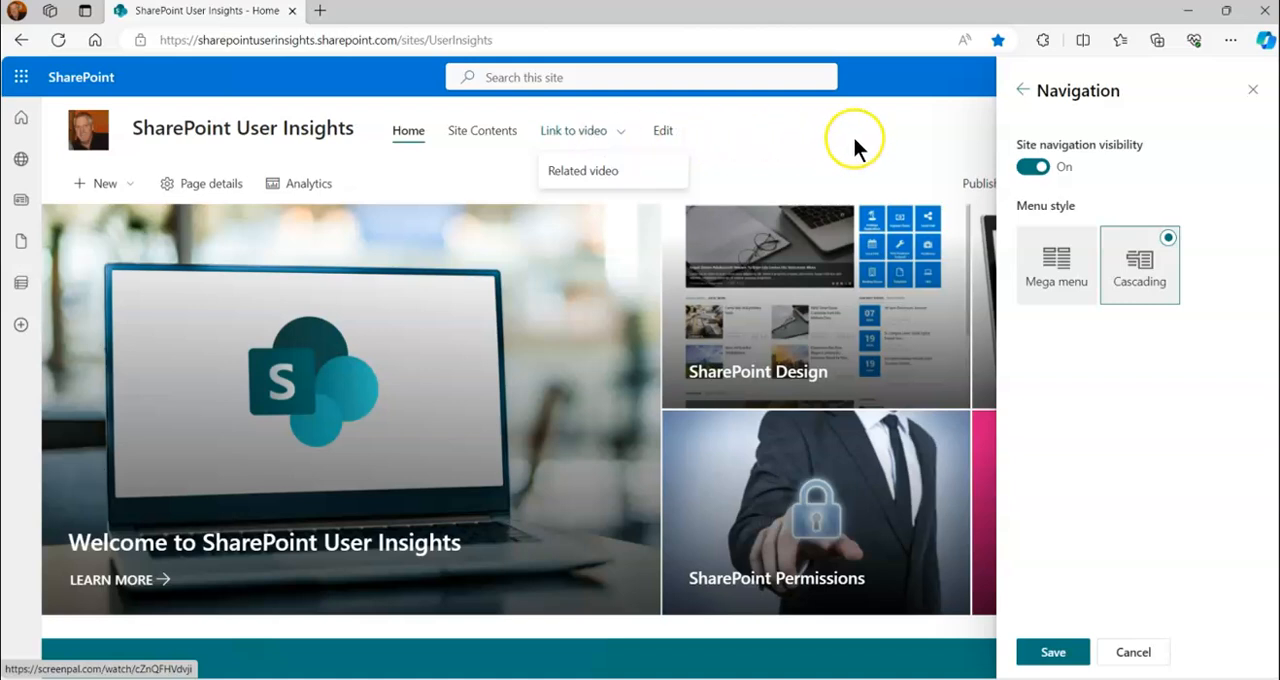
# Set the site navigation's menu style to Mega menu, save it, and check how Link to video expands
pyautogui.click(1052, 281)
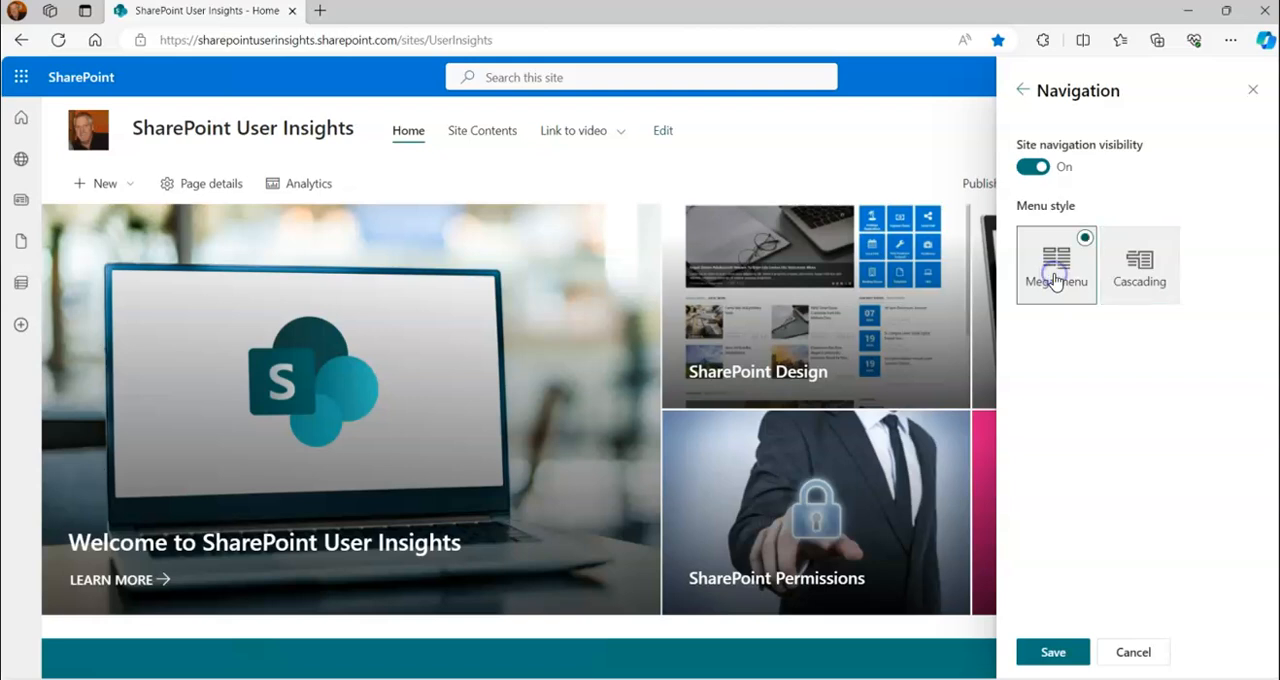
pyautogui.click(1048, 654)
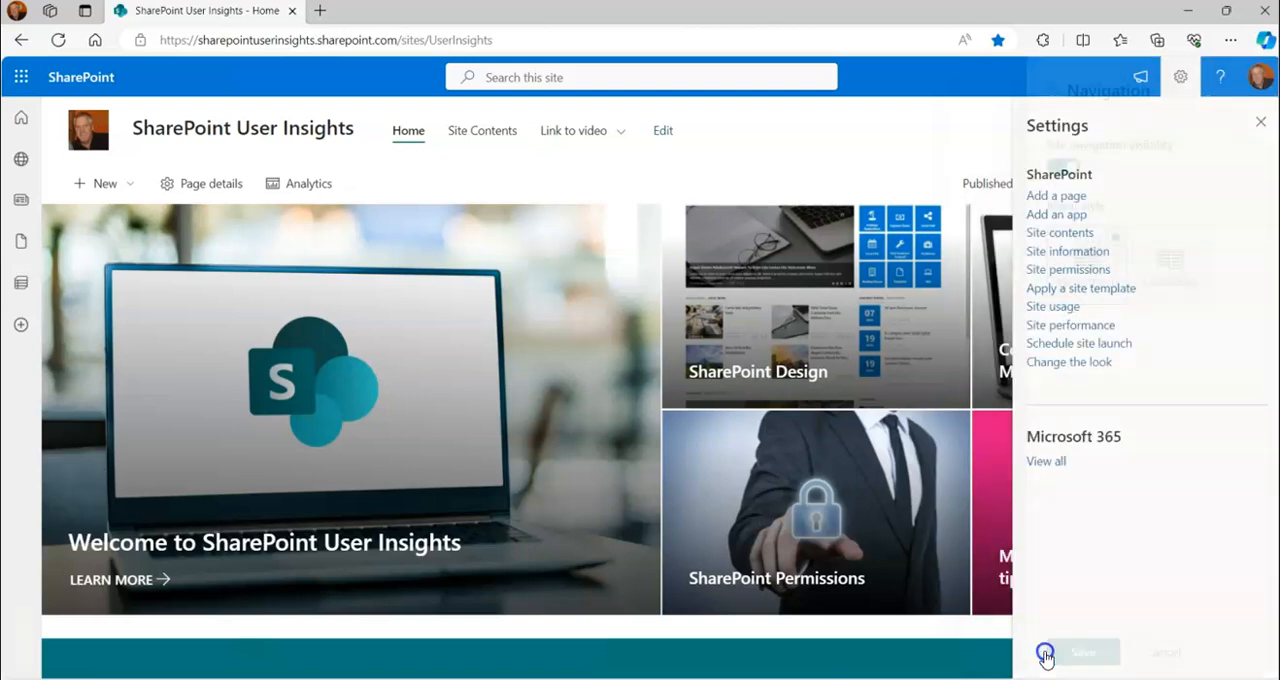
pyautogui.click(1258, 125)
pyautogui.click(565, 133)
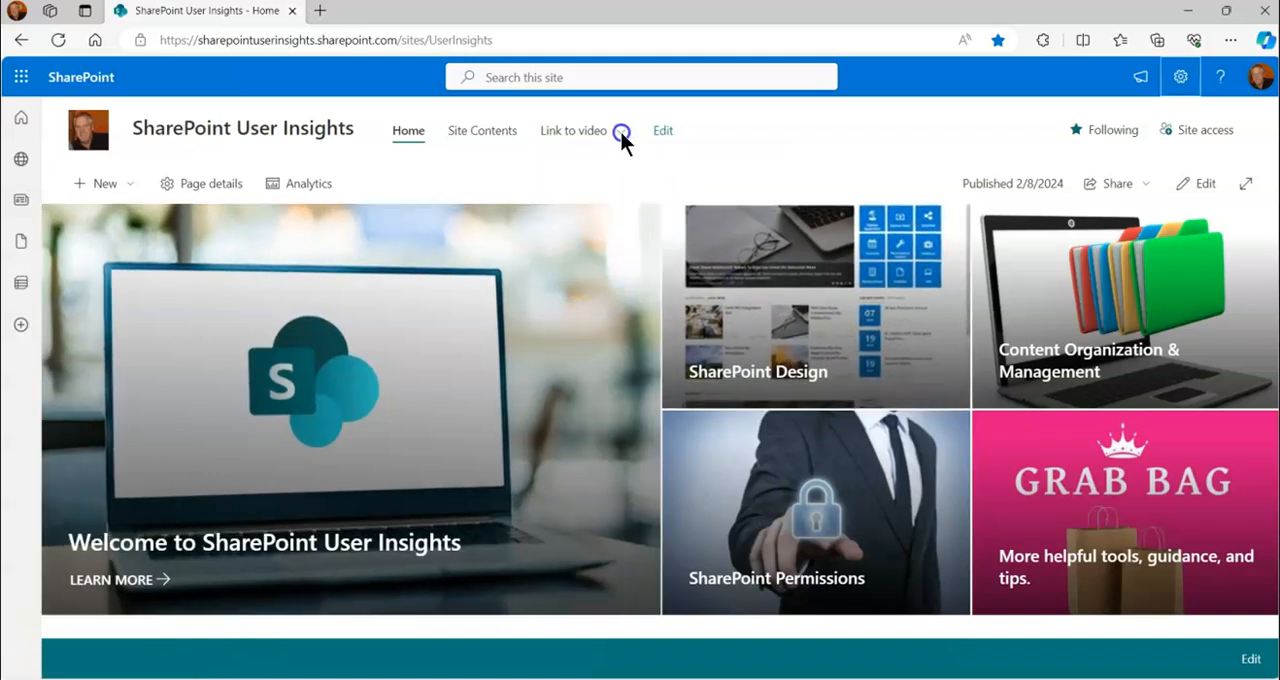
pyautogui.moveTo(616, 140)
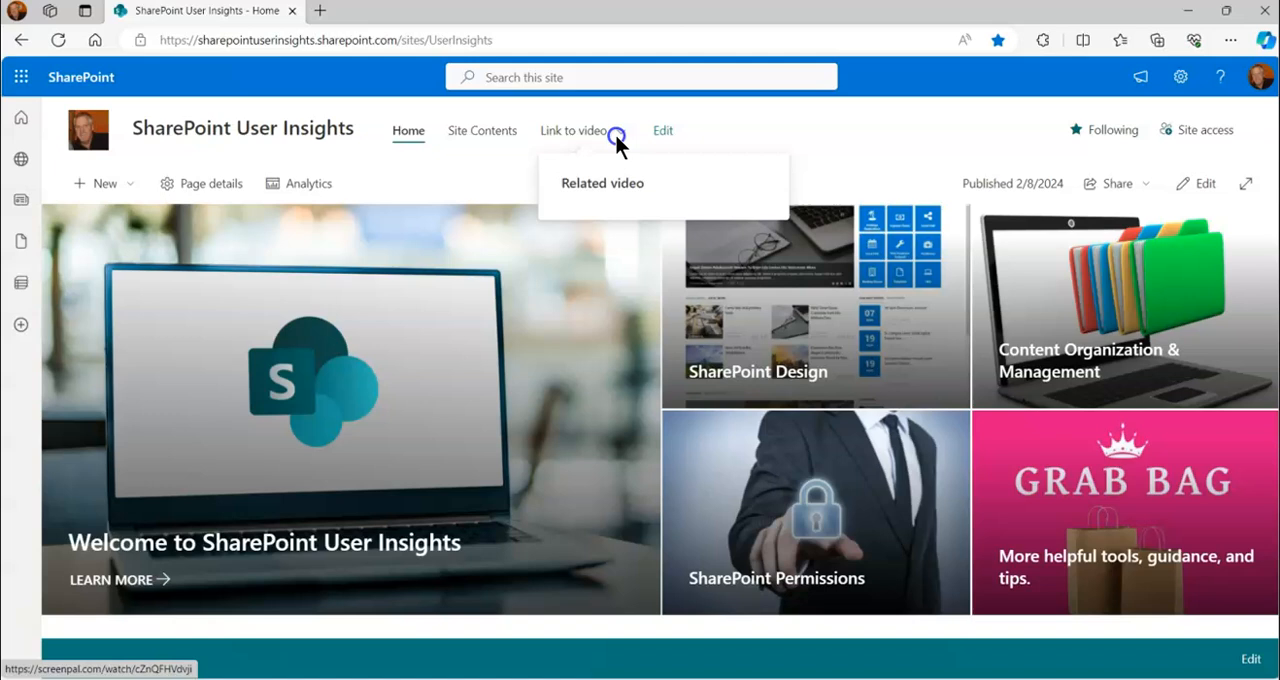
# Set the site navigation's menu style back to Cascading, save it, and check the Link to video submenu
pyautogui.click(1184, 84)
pyautogui.click(1080, 363)
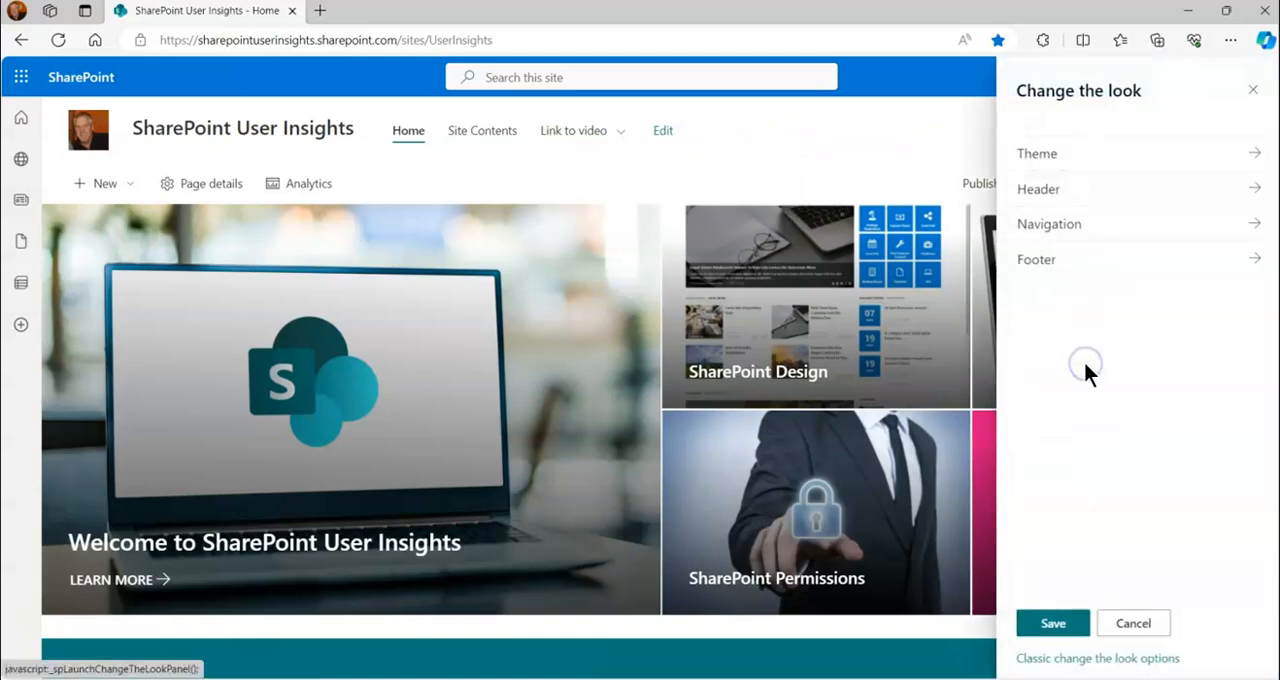
pyautogui.click(1257, 224)
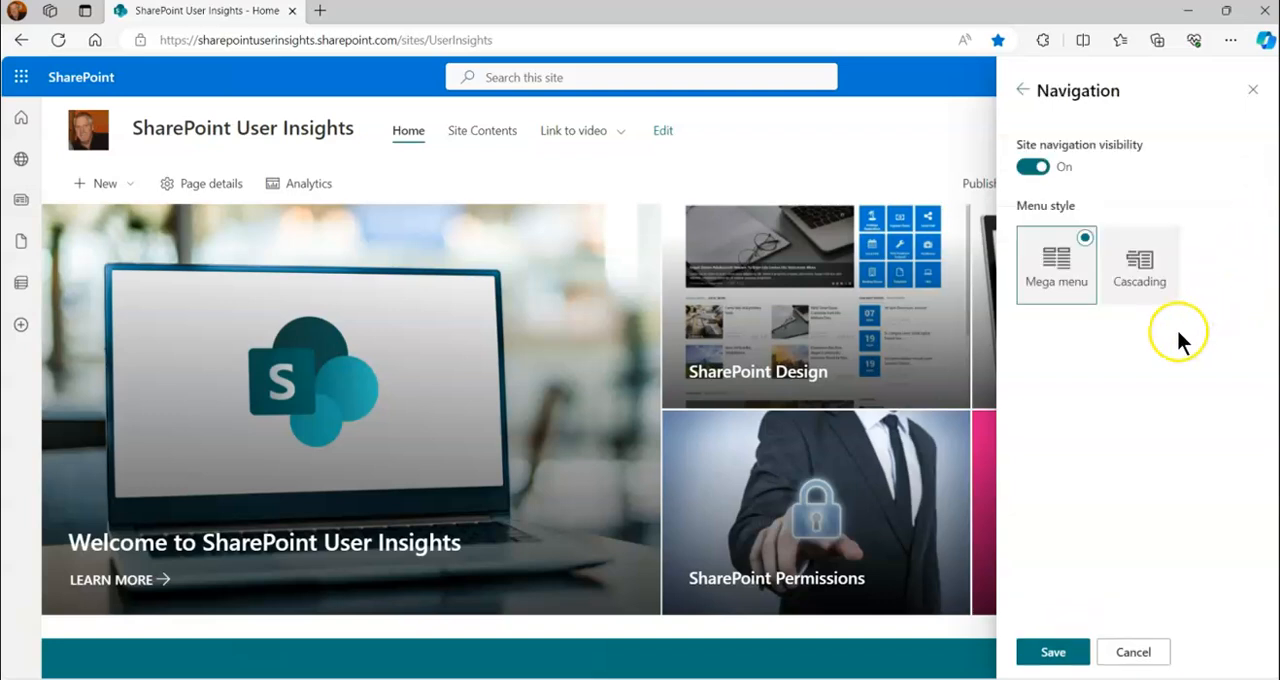
pyautogui.click(1145, 276)
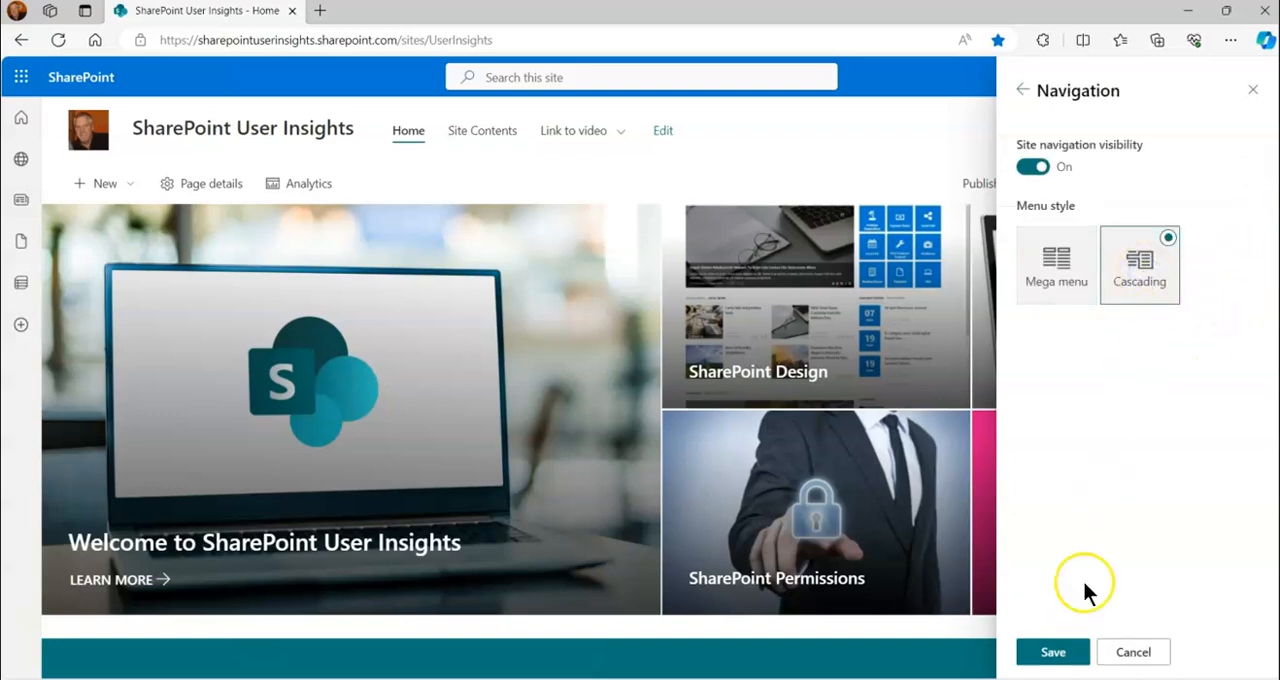
pyautogui.click(1053, 652)
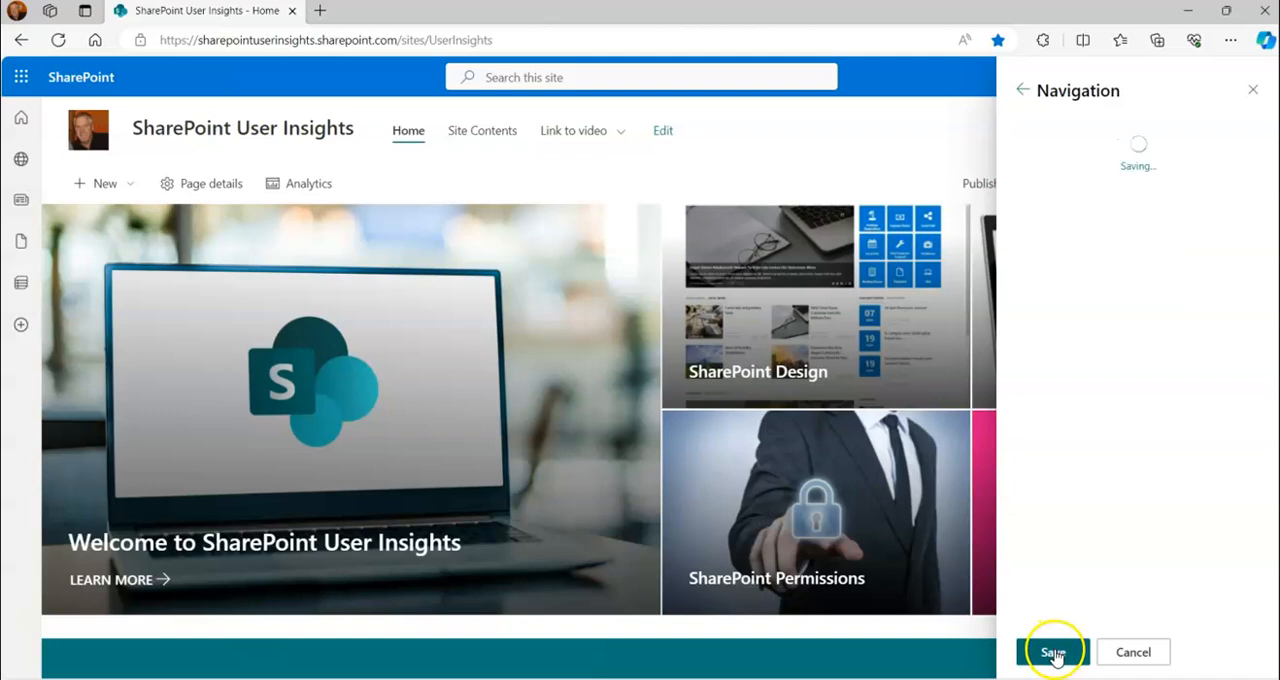
pyautogui.click(1260, 122)
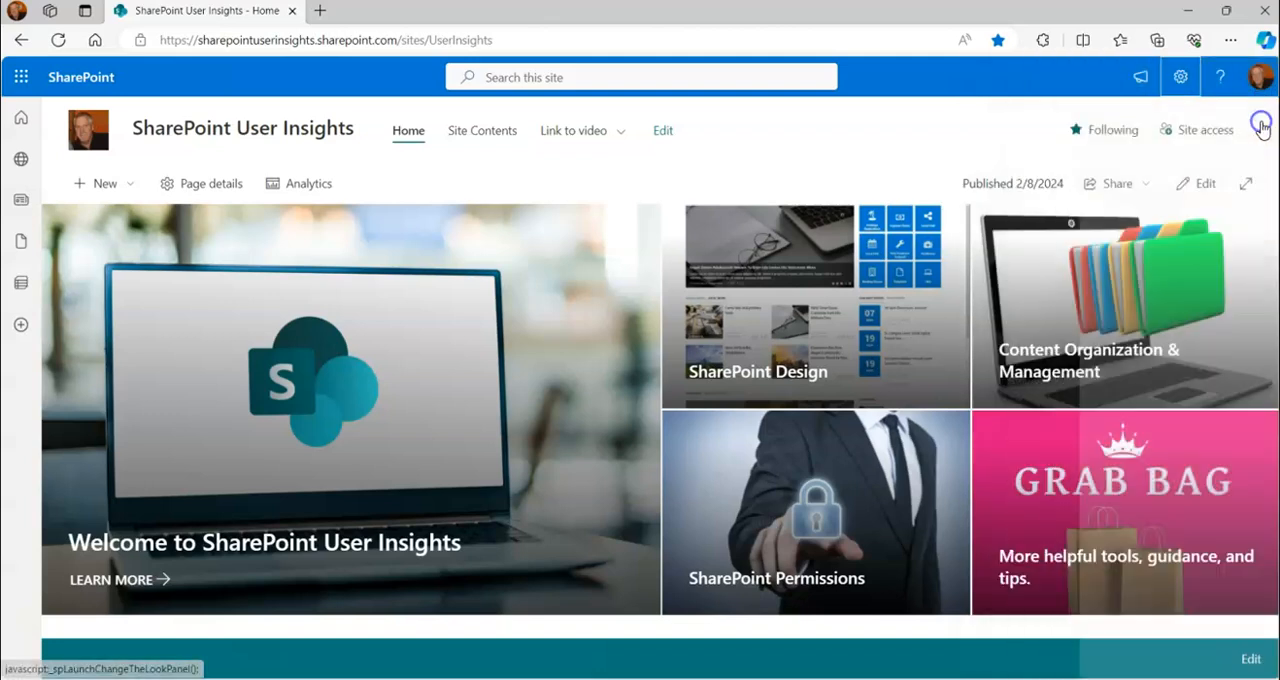
pyautogui.moveTo(614, 128)
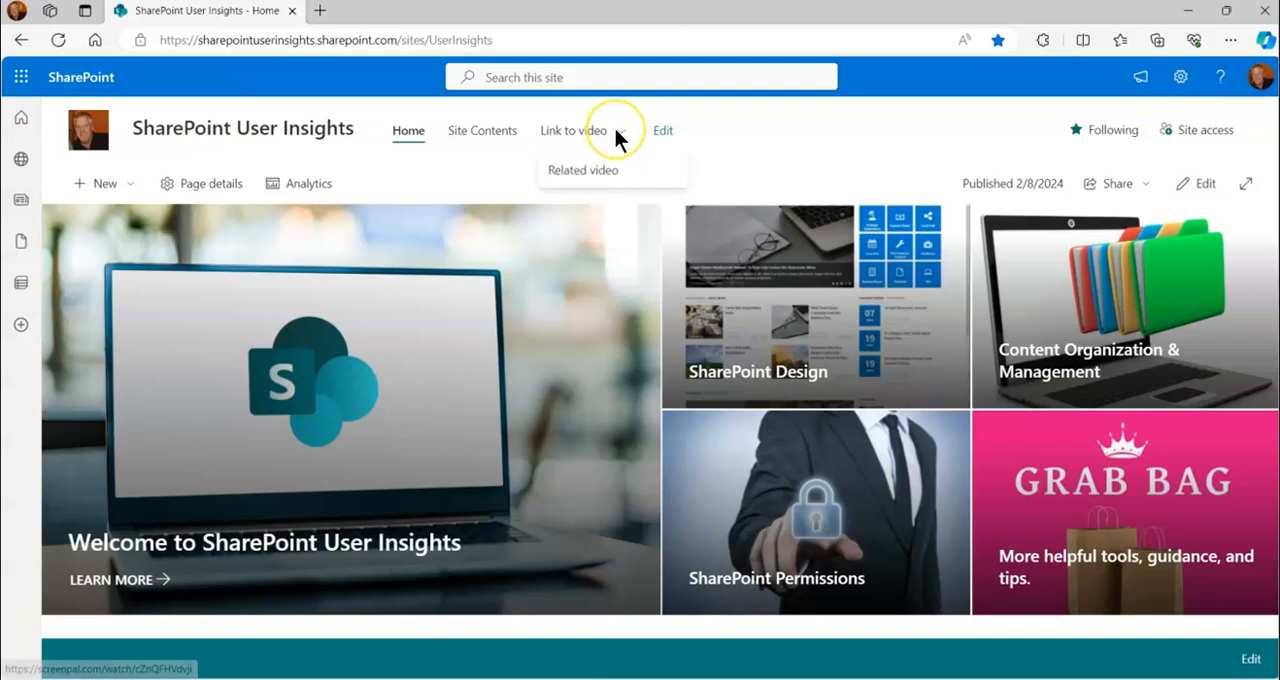